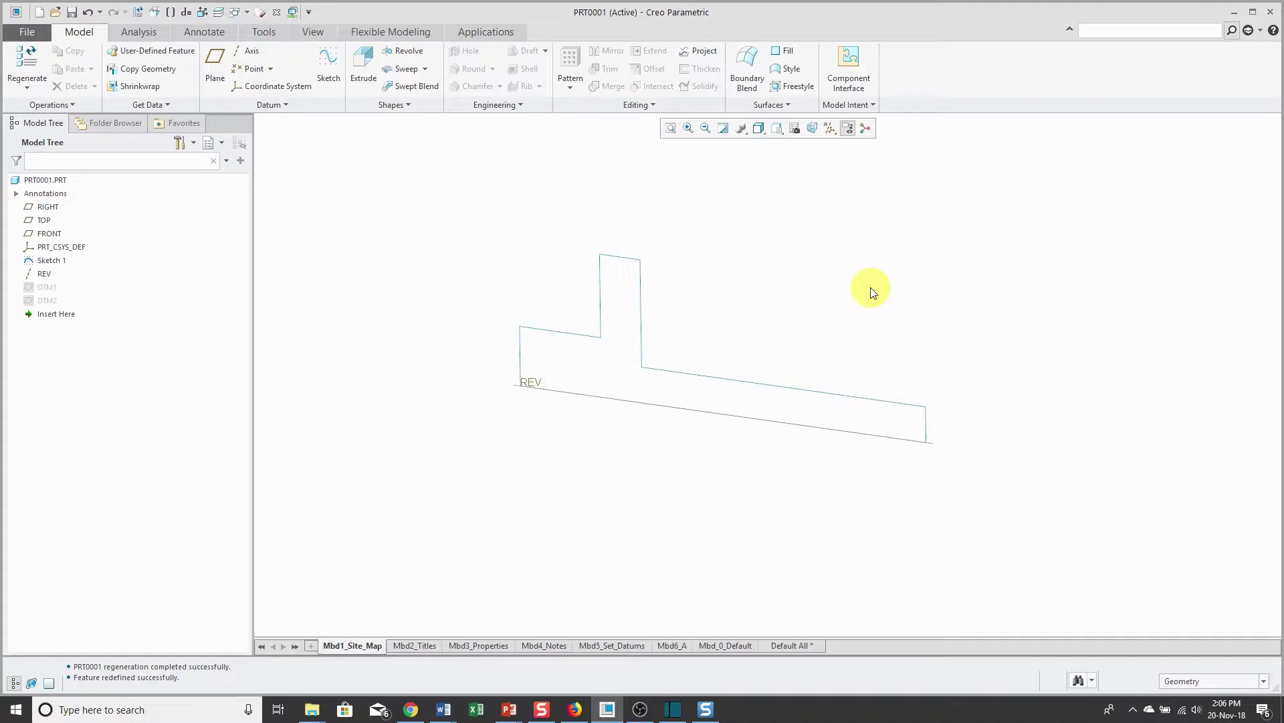
Try a 360-degree solid revolve of Sketch 1 about the REV datum axis.
{"action": "left_click", "coordinate": [624, 259]}
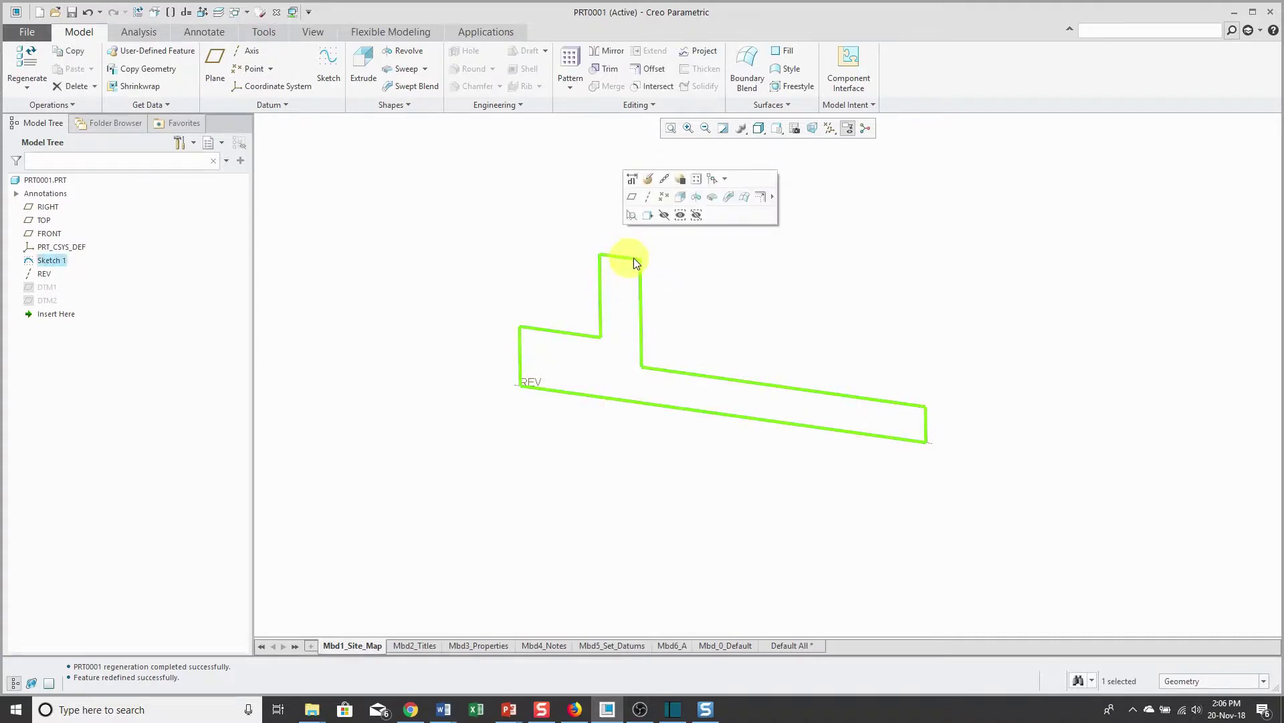
{"action": "left_click", "coordinate": [696, 199]}
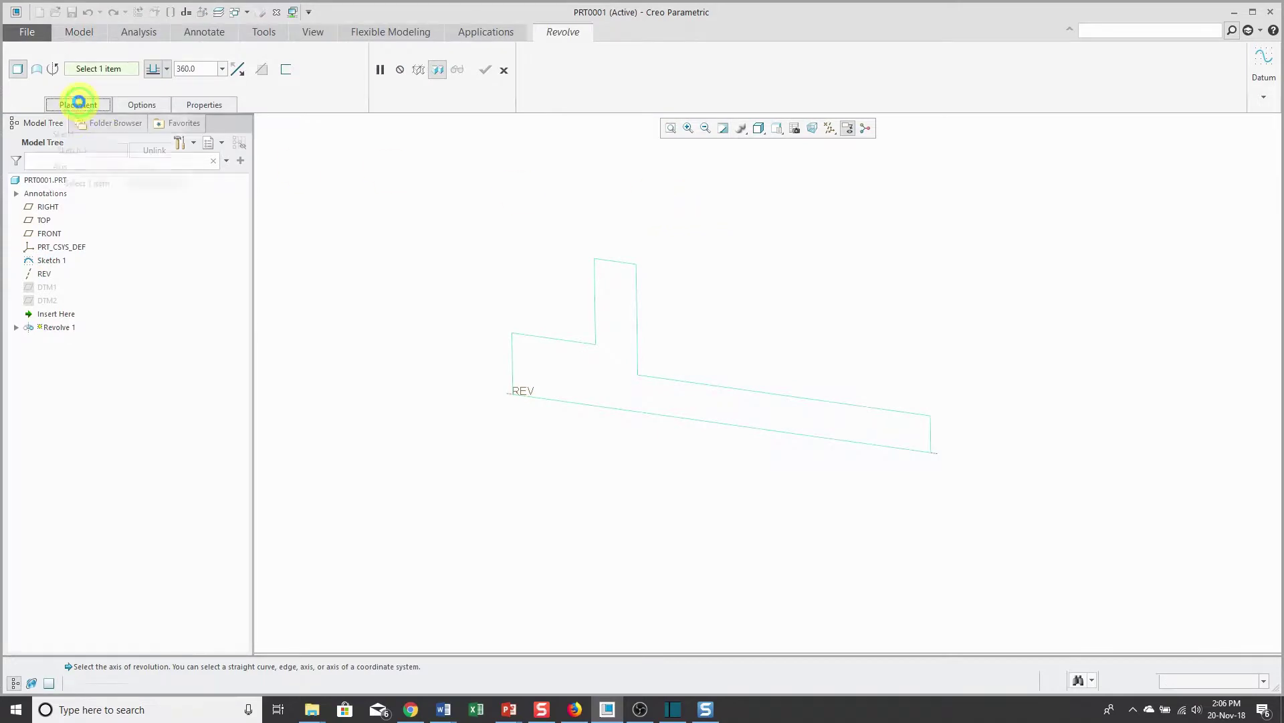
{"action": "left_click", "coordinate": [79, 105]}
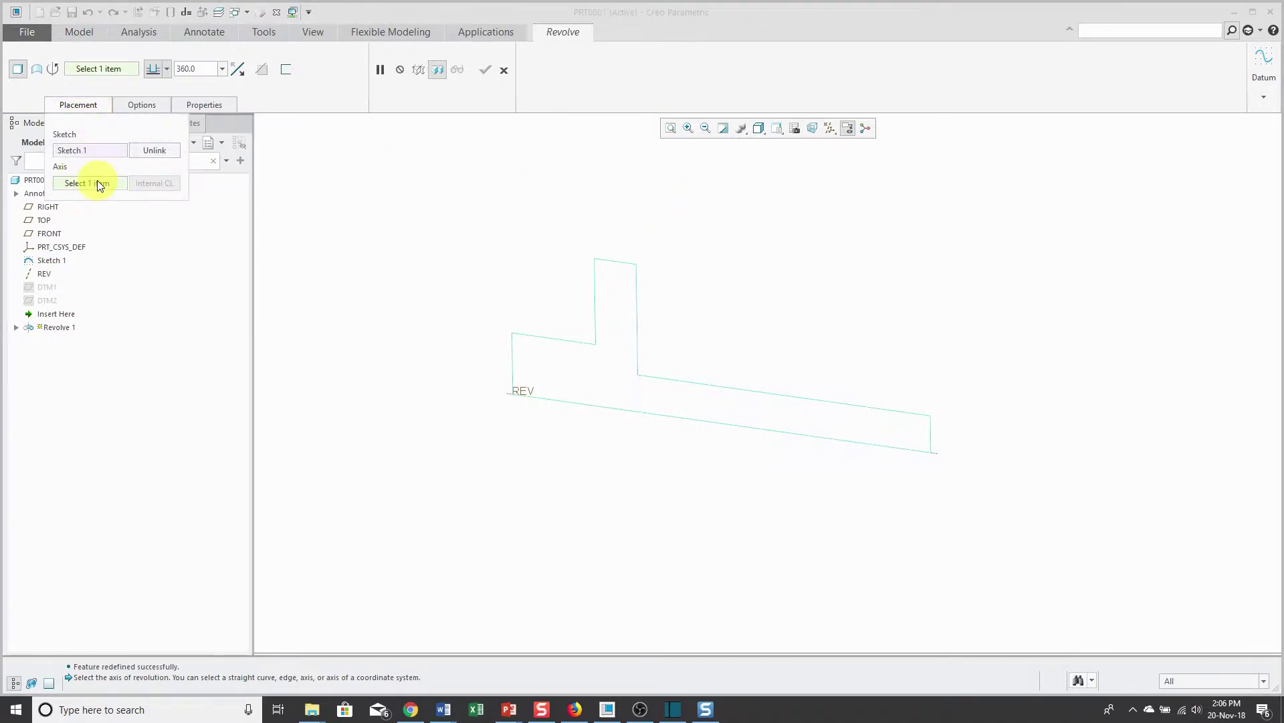
{"action": "left_click", "coordinate": [538, 400]}
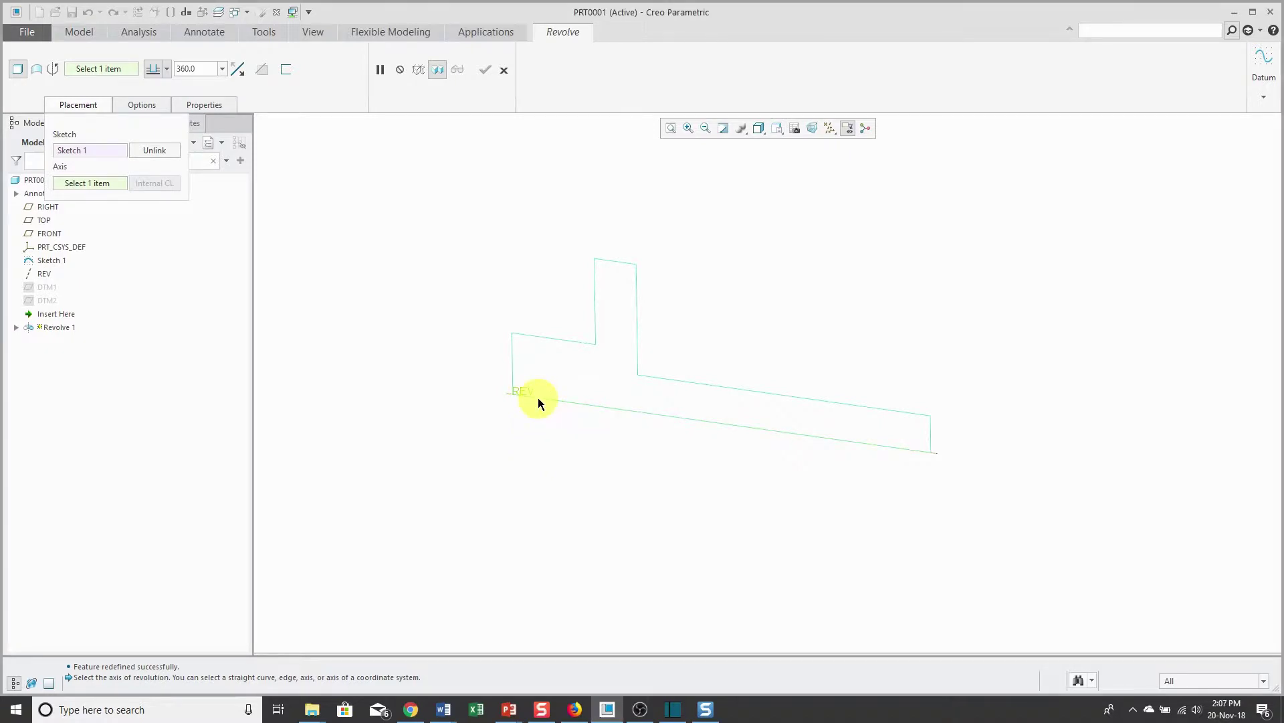
{"action": "left_click", "coordinate": [539, 400]}
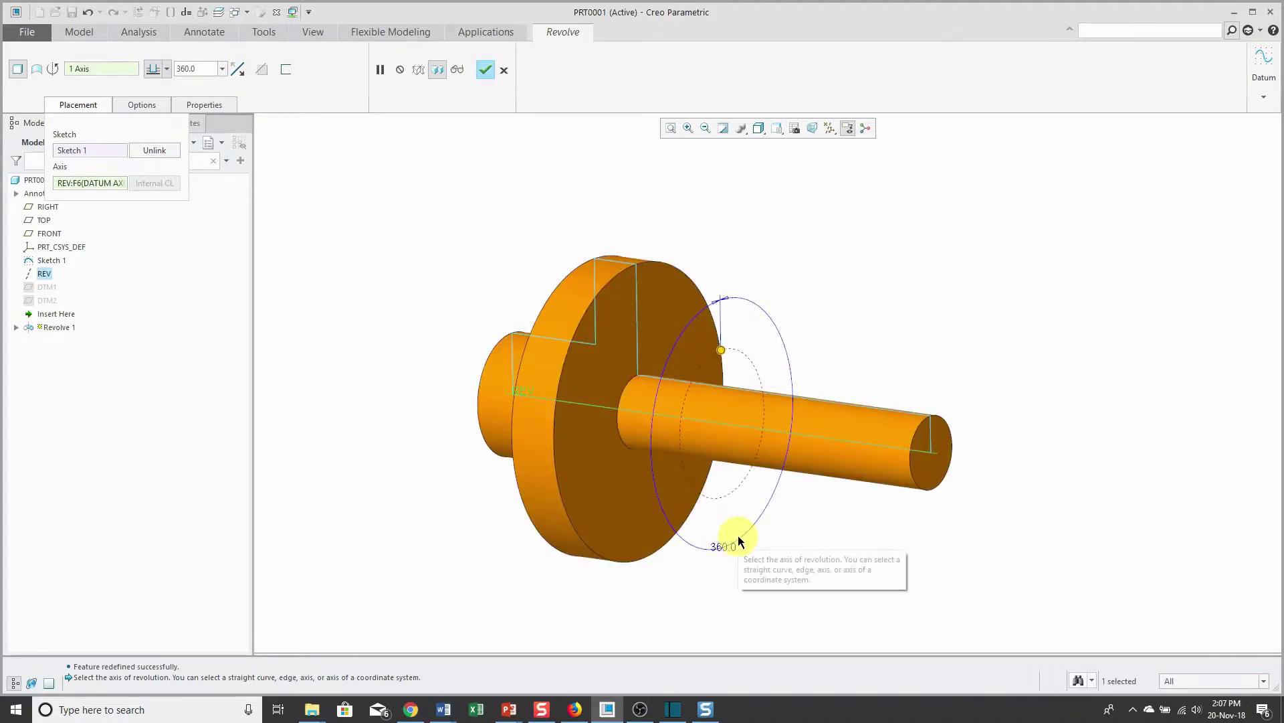
Try the profile's uppermost edge and its short vertical end edge as the revolve axis, and cancel the feature.
{"action": "left_click", "coordinate": [615, 261]}
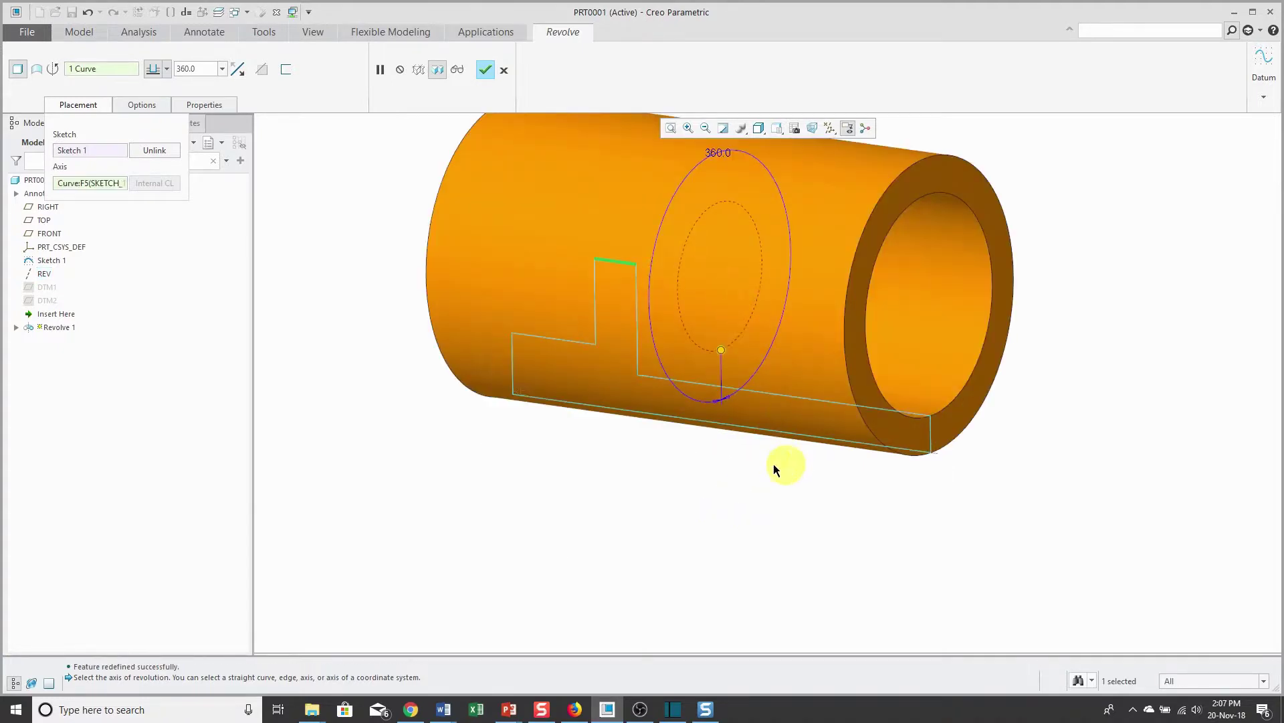
{"action": "left_click", "coordinate": [512, 366]}
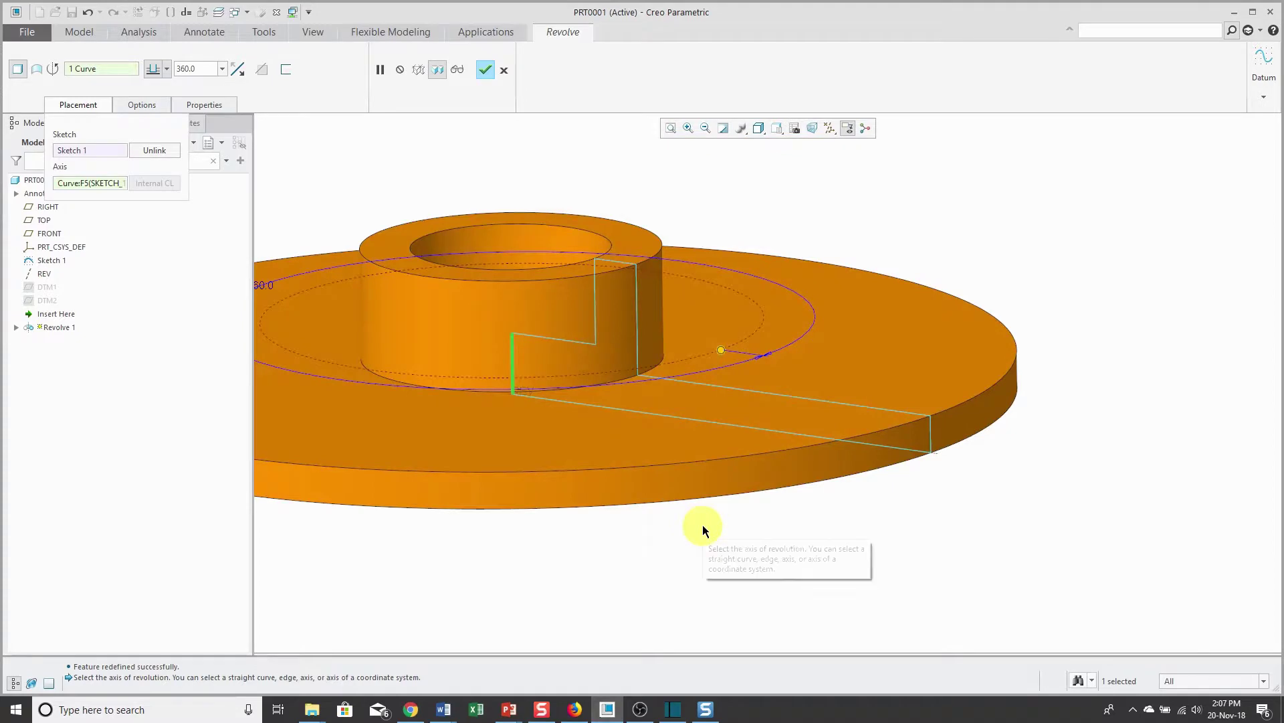
{"action": "left_click", "coordinate": [504, 70]}
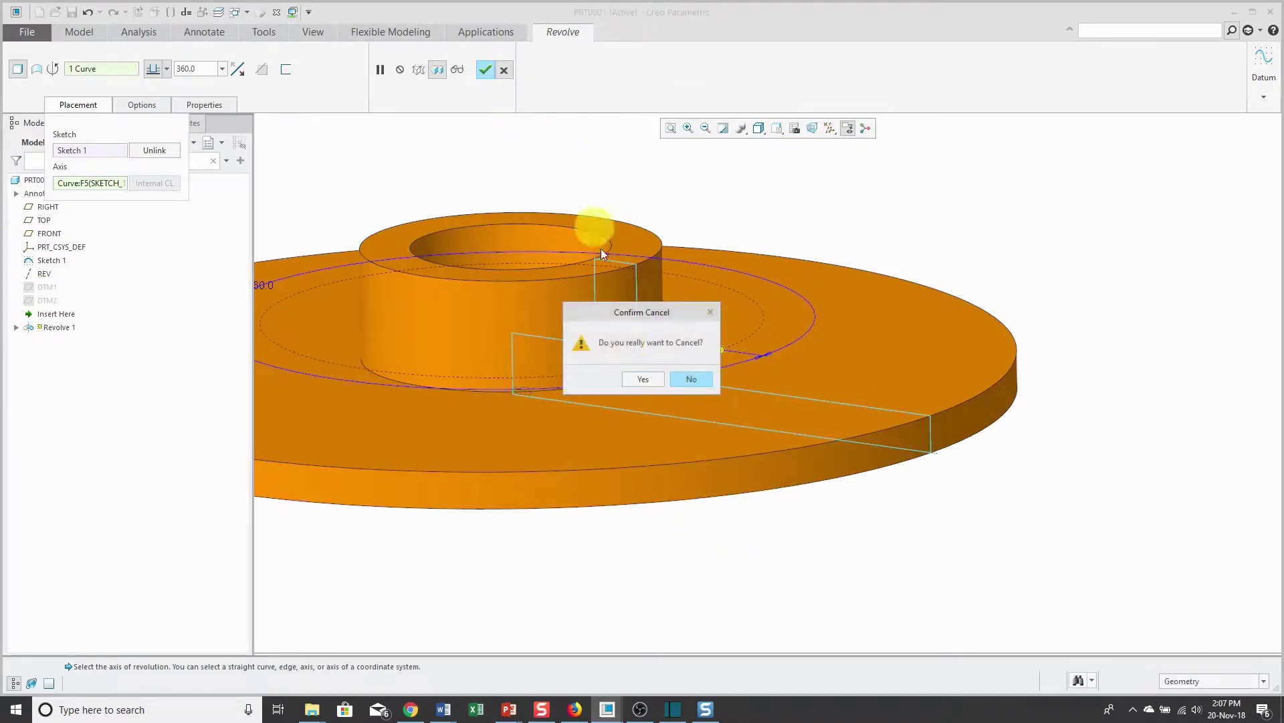
{"action": "left_click", "coordinate": [642, 379]}
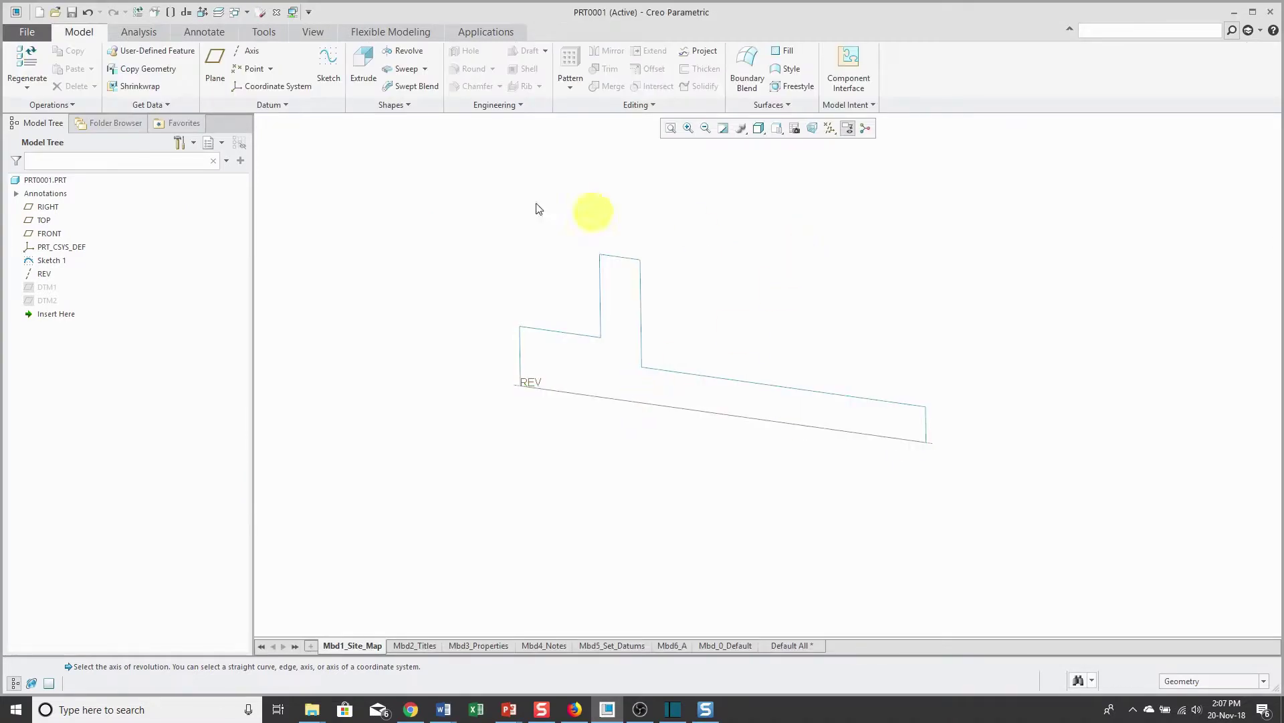
Edit Sketch 1 and add a geometry centerline along the profile's long base edge.
{"action": "left_click", "coordinate": [56, 263]}
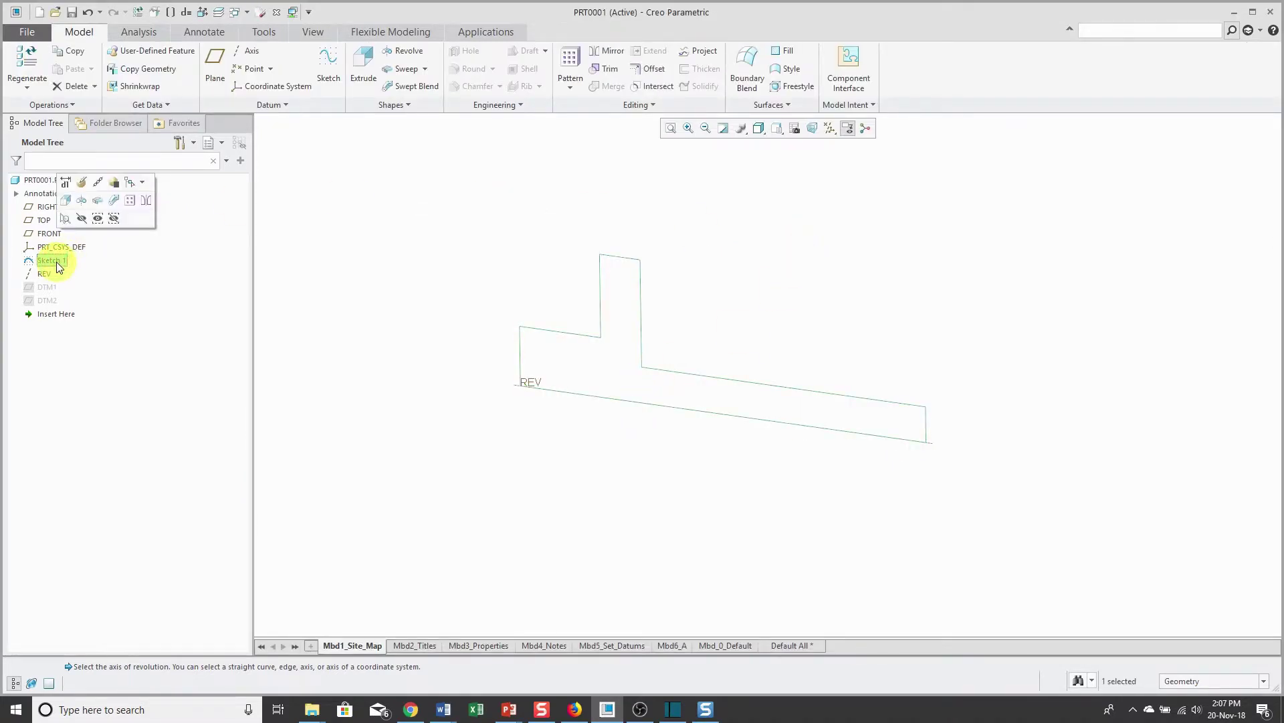
{"action": "left_click", "coordinate": [82, 185]}
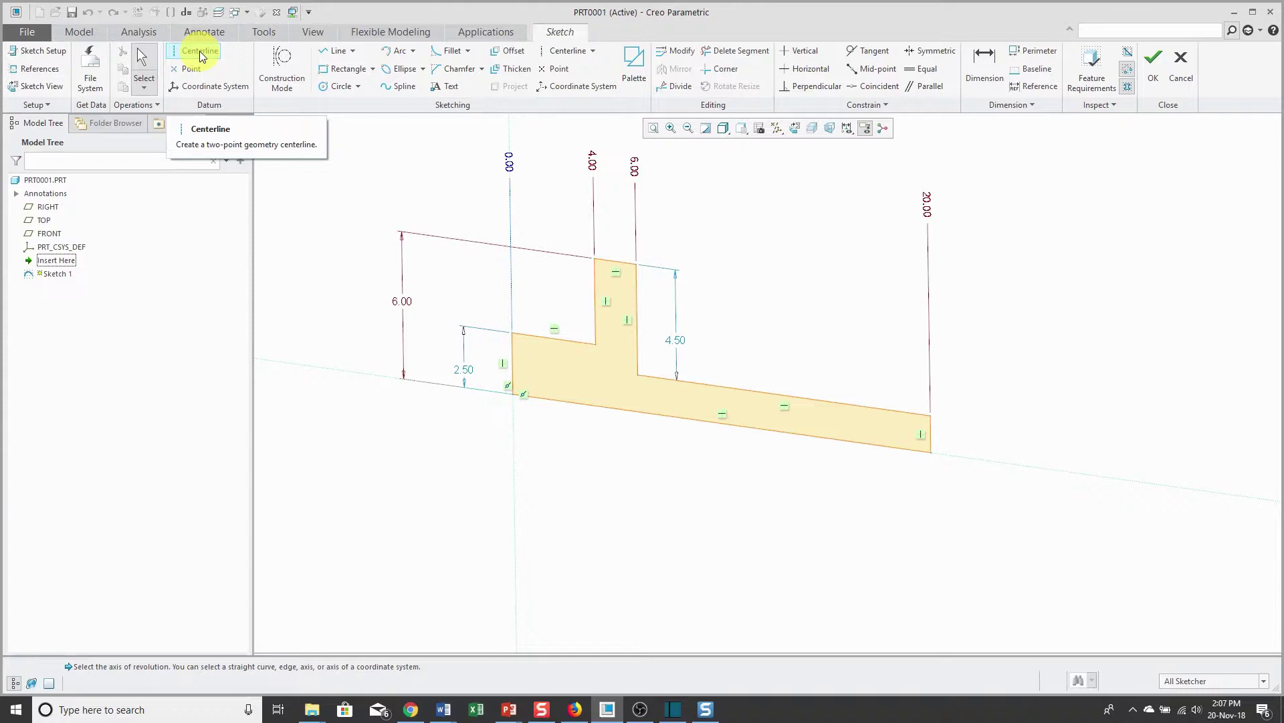
{"action": "left_click", "coordinate": [200, 50]}
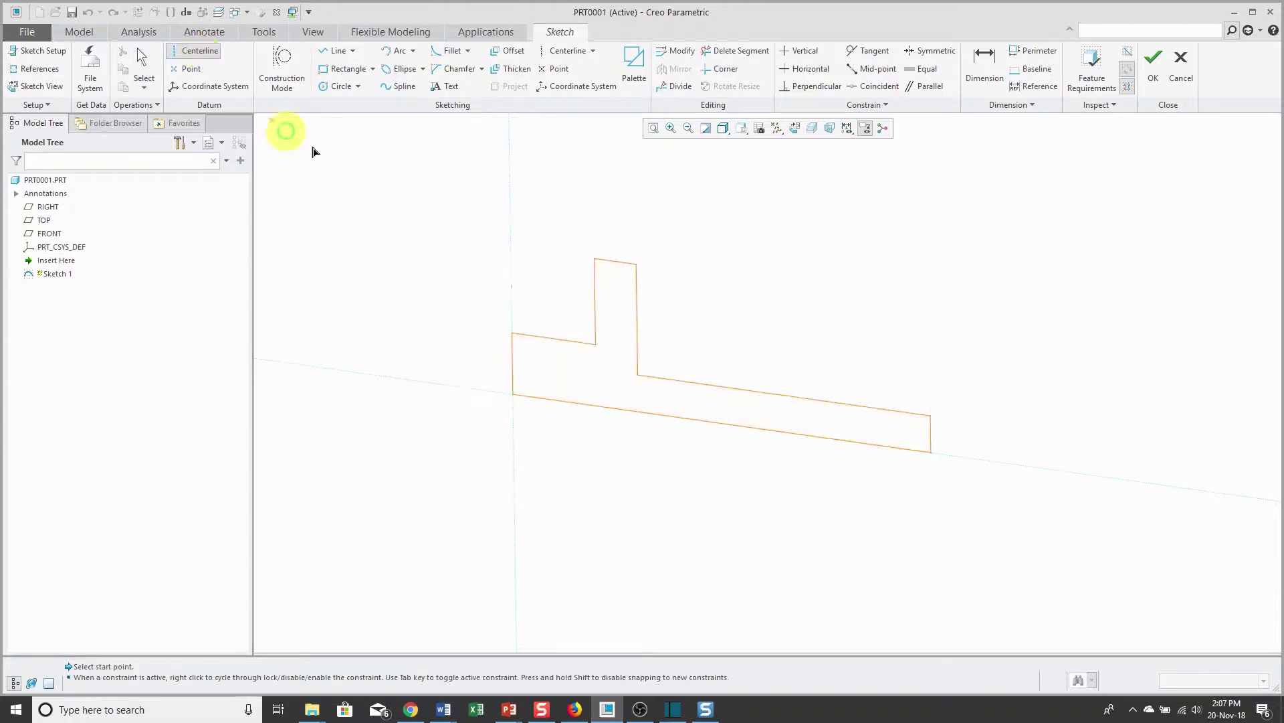
{"action": "left_click", "coordinate": [402, 378]}
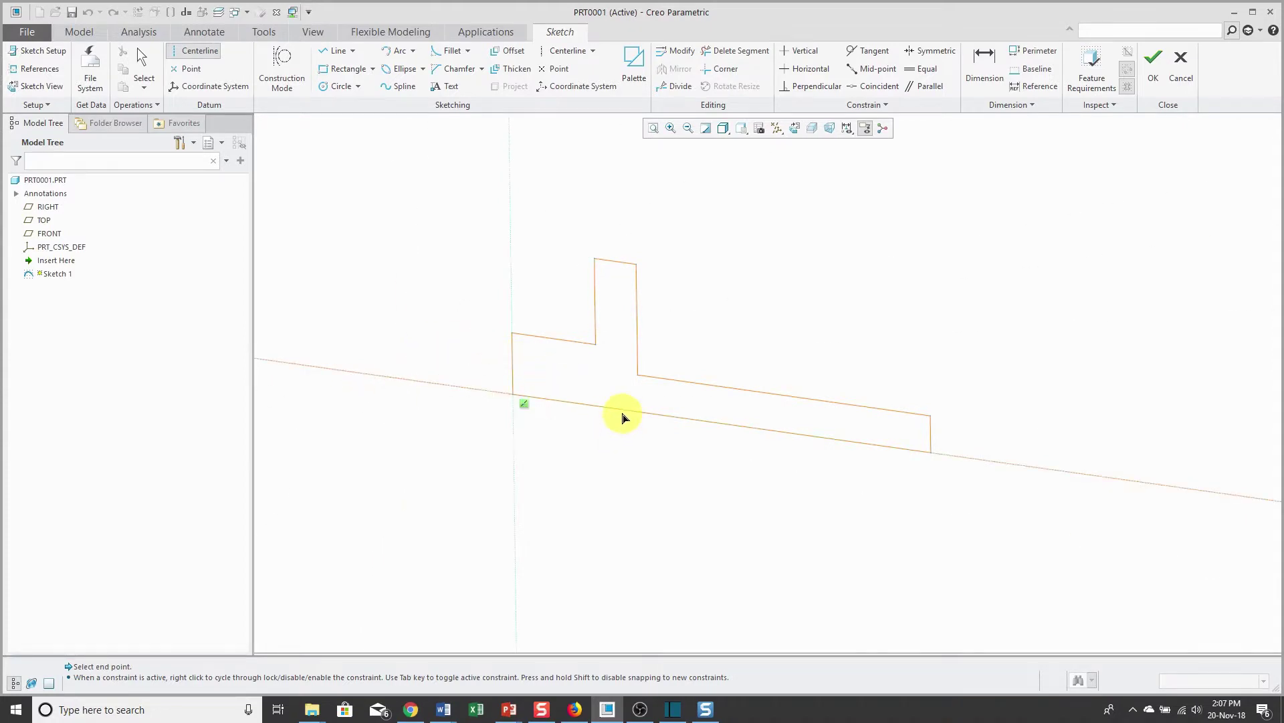
{"action": "middle_click", "coordinate": [663, 493]}
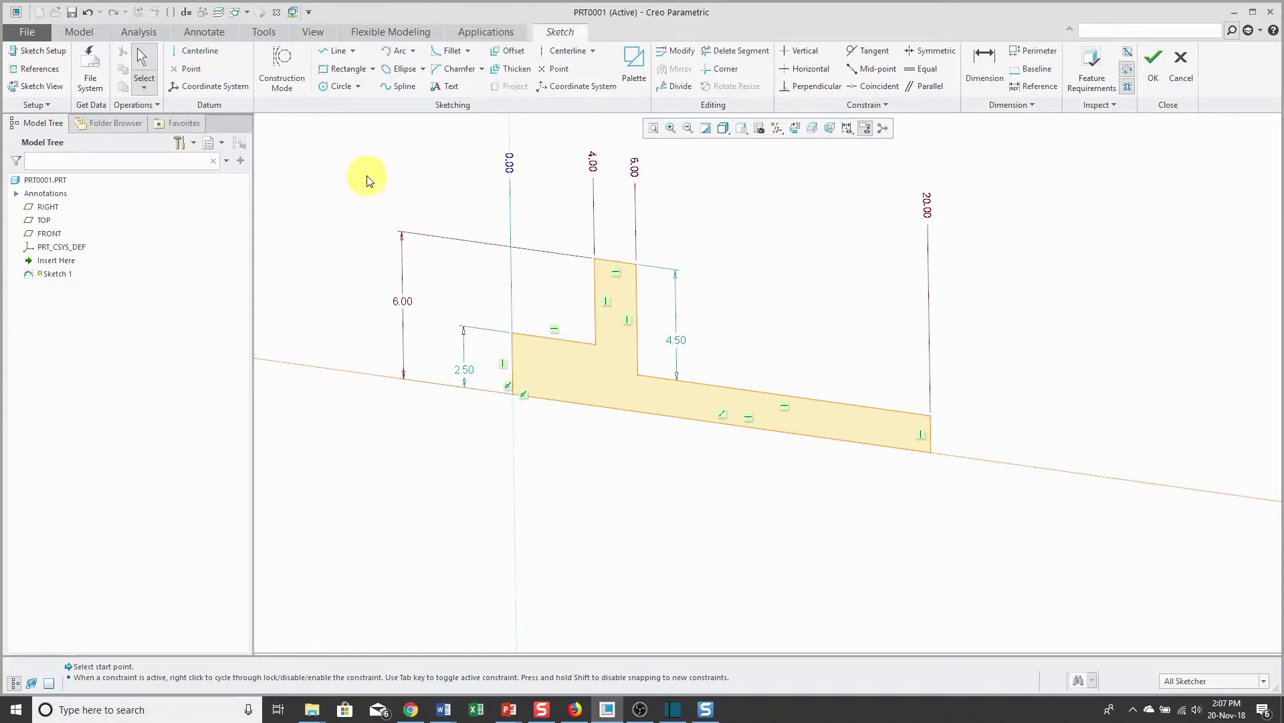
Designate the base-edge centerline as the sketch's axis of revolution.
{"action": "left_click", "coordinate": [339, 376]}
{"action": "right_click", "coordinate": [319, 227]}
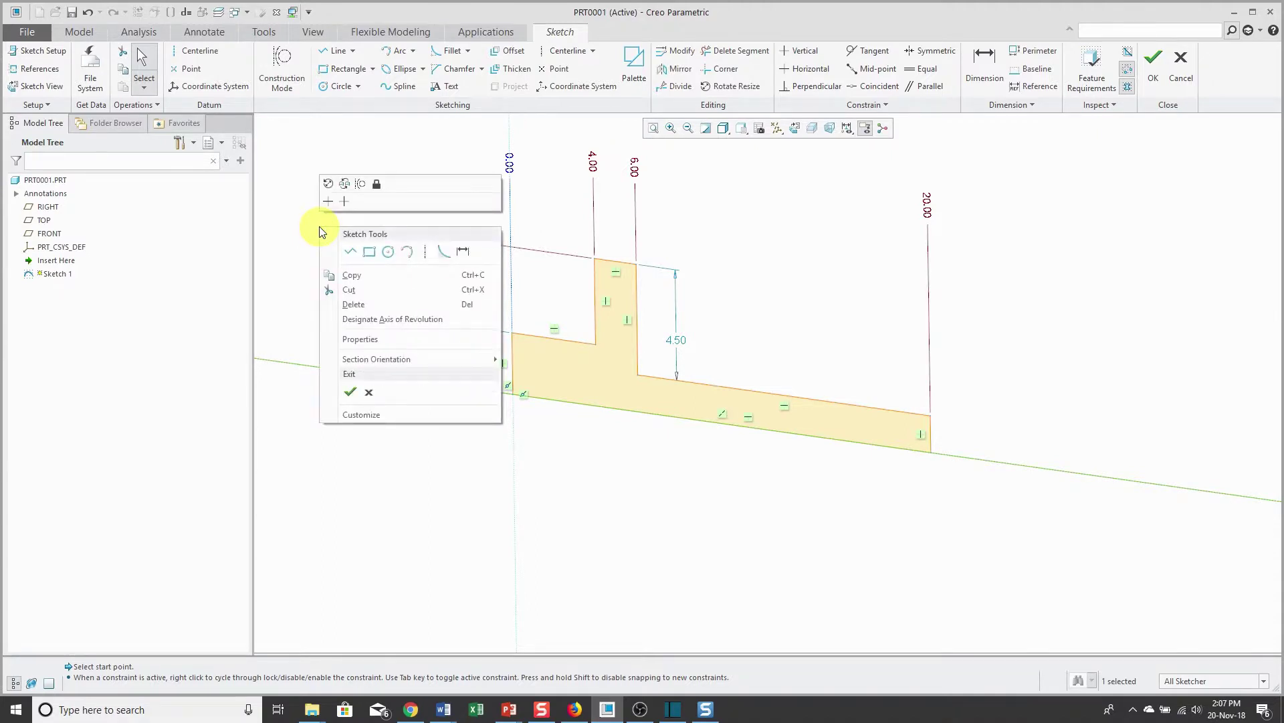
{"action": "left_click", "coordinate": [378, 324]}
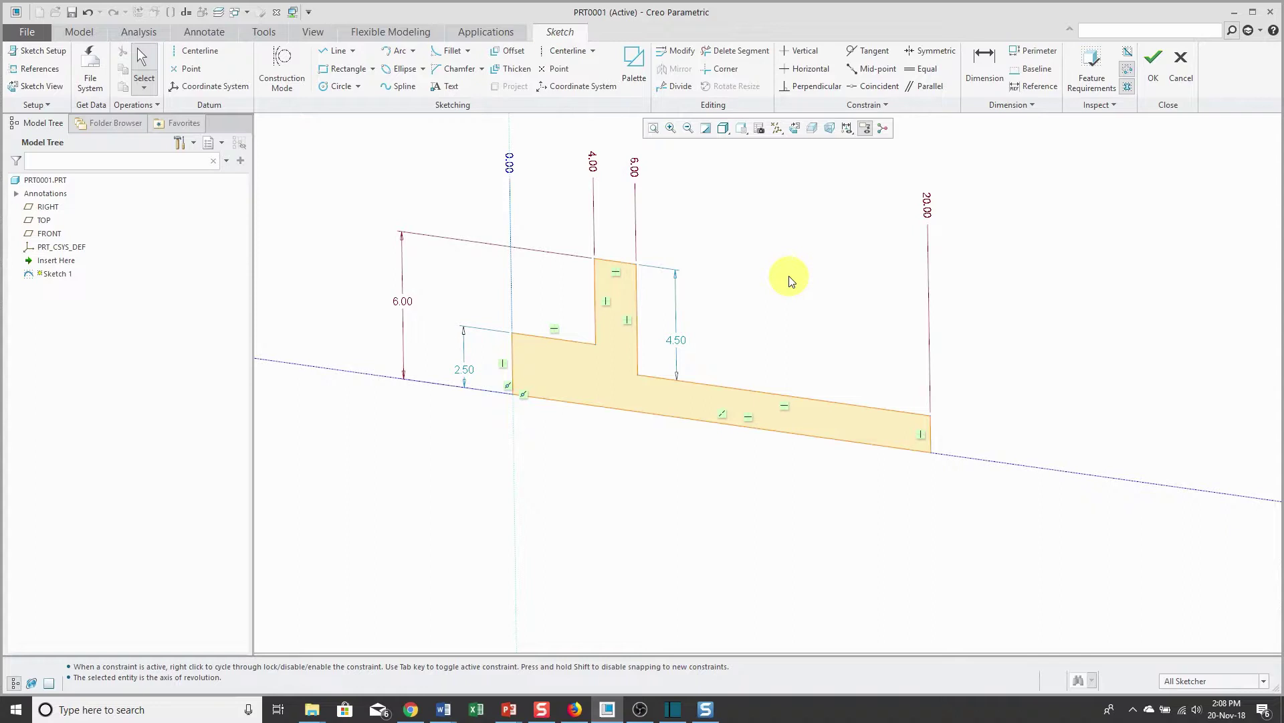
Add diameter dimensions about the centerline to the long shaft section and the short hub section.
{"action": "left_click", "coordinate": [994, 81]}
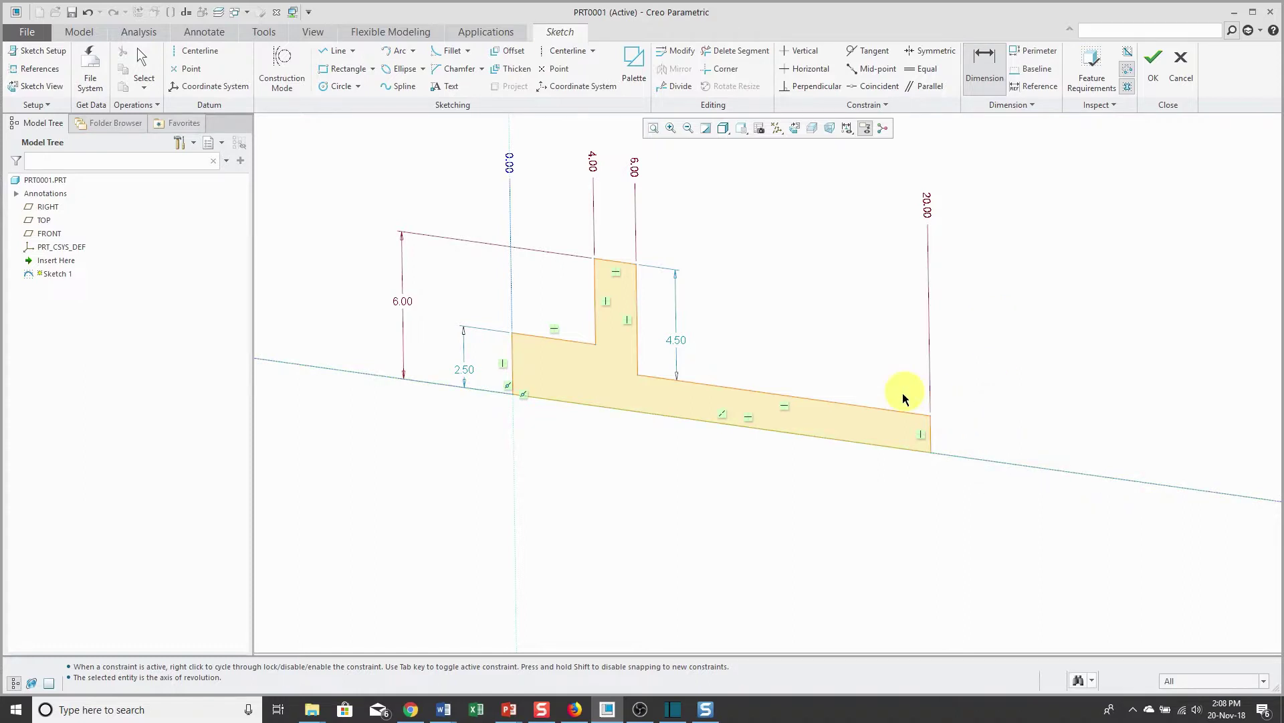
{"action": "left_click", "coordinate": [989, 461]}
{"action": "middle_click", "coordinate": [1004, 401]}
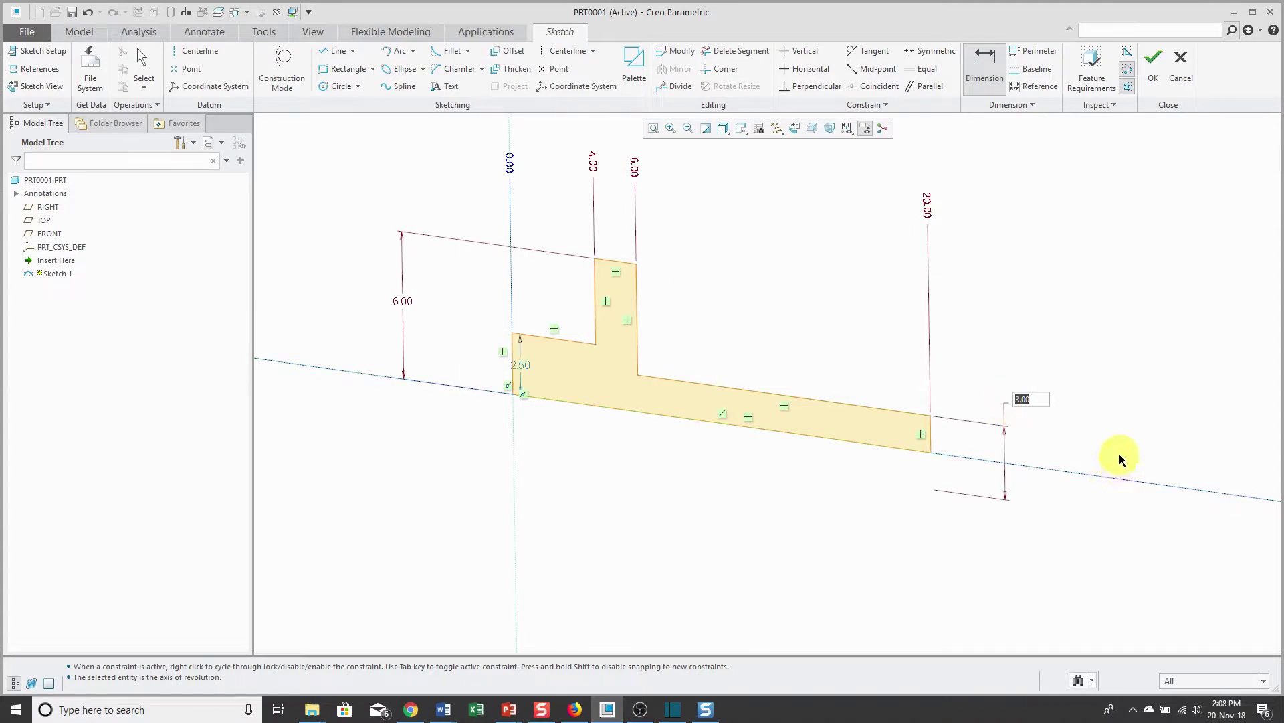
{"action": "key", "text": "Return"}
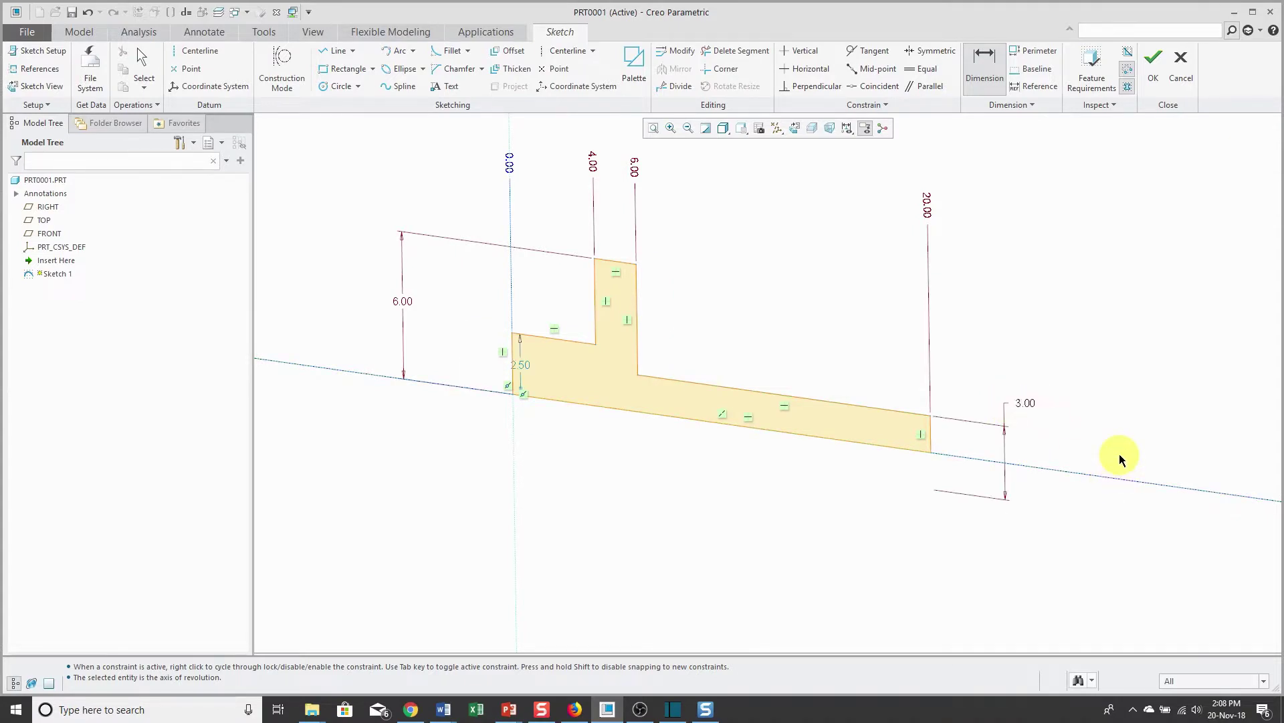
{"action": "middle_click", "coordinate": [475, 373]}
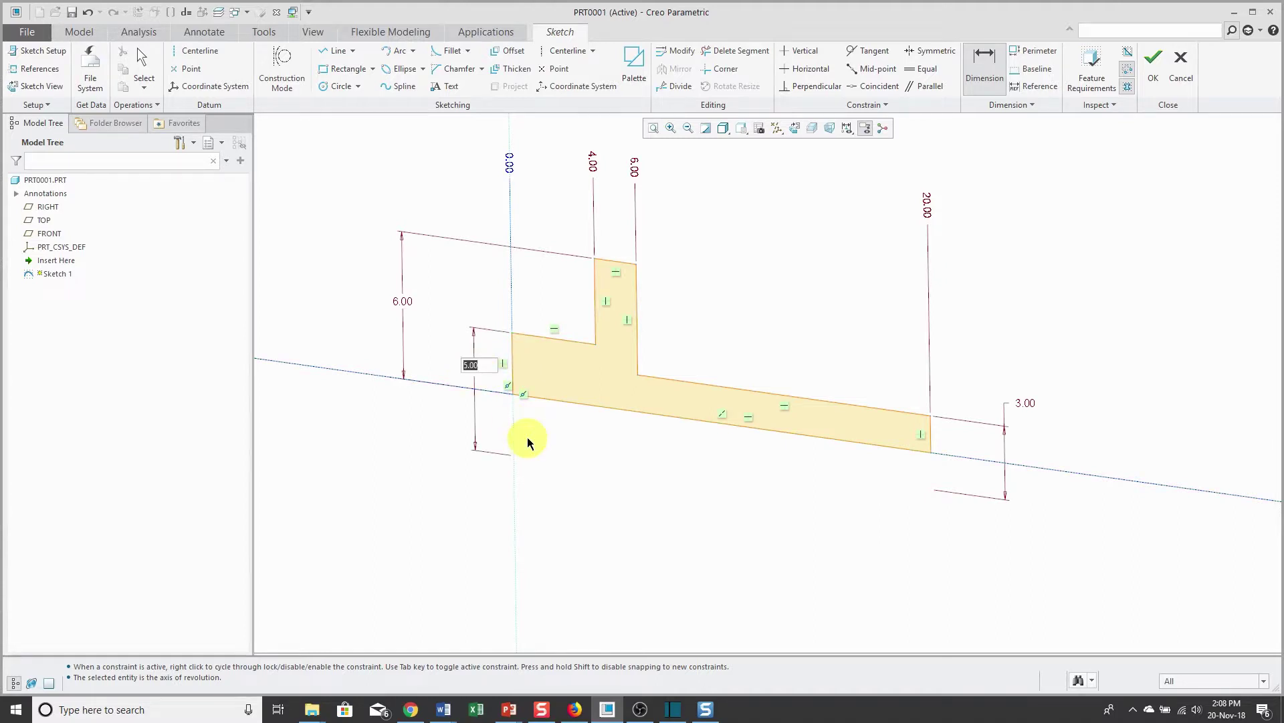
{"action": "key", "text": "Return"}
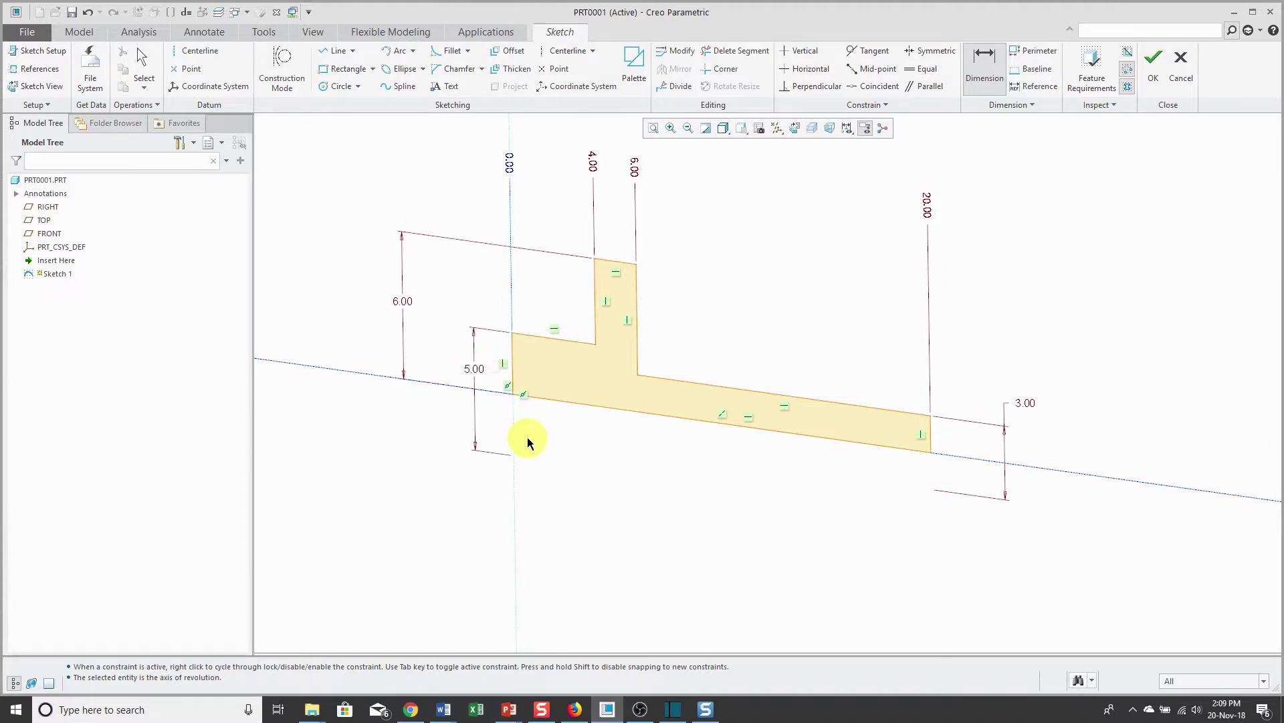
Add a diameter dimension to the flange, deleting the conflicting 6.00 dimension, and finish the sketch.
{"action": "left_click", "coordinate": [616, 263]}
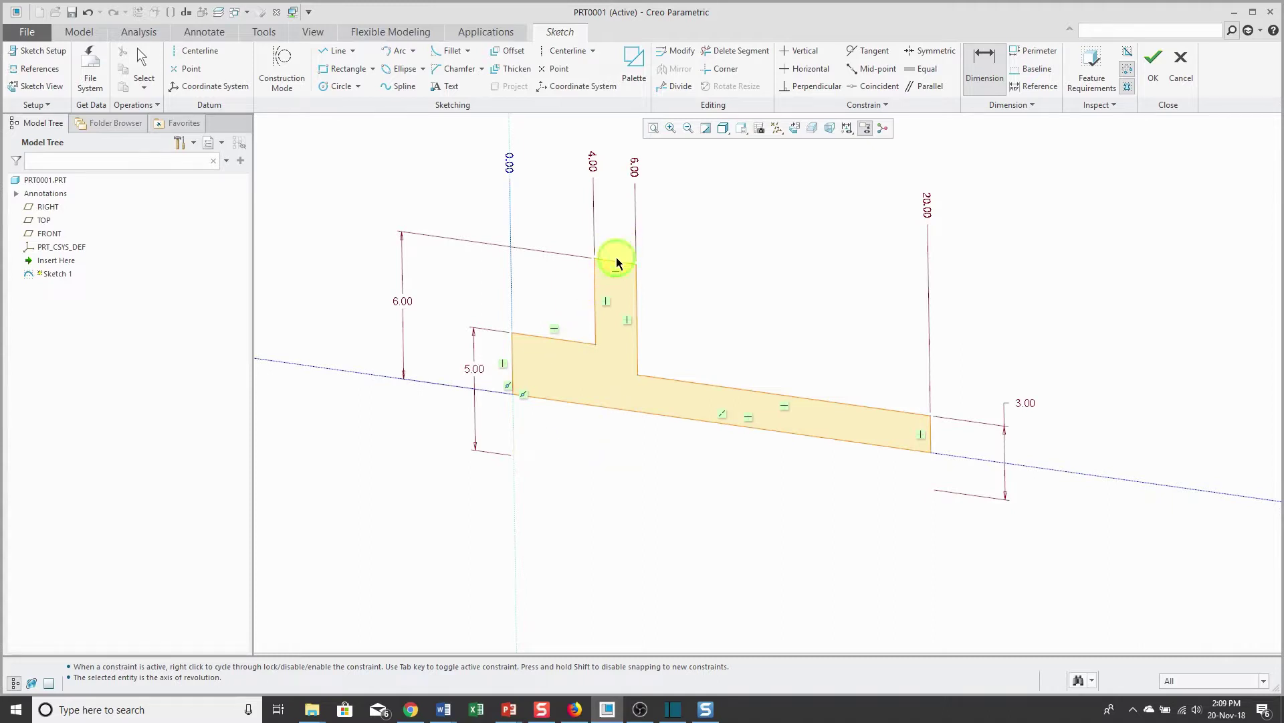
{"action": "left_click", "coordinate": [408, 380]}
{"action": "middle_click", "coordinate": [355, 324]}
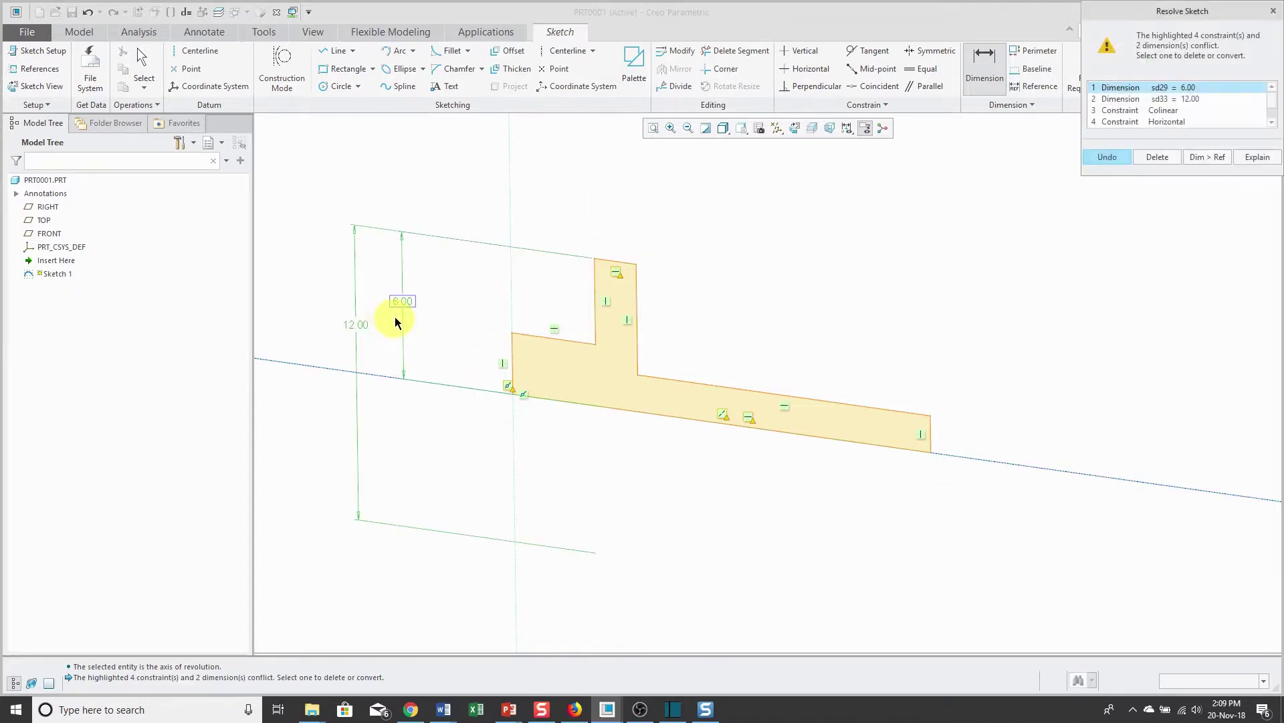
{"action": "left_click_drag", "start_coordinate": [1194, 12], "coordinate": [1112, 150]}
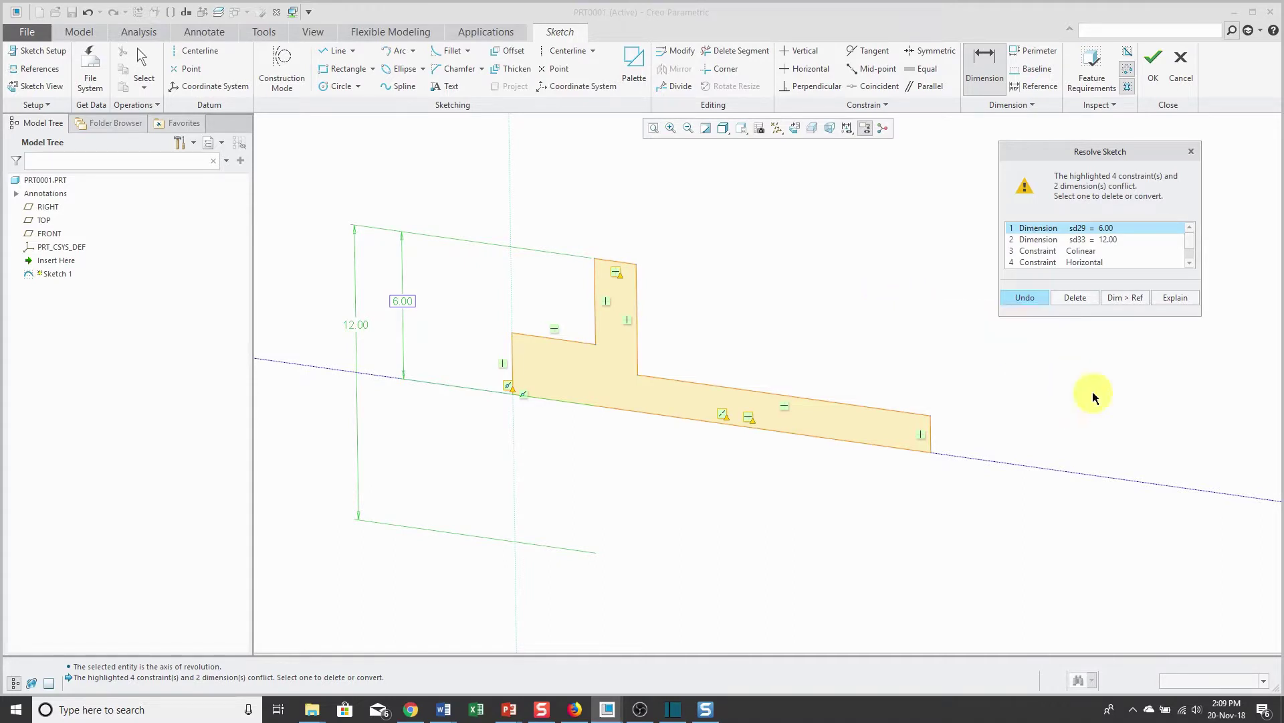
{"action": "left_click", "coordinate": [1077, 302]}
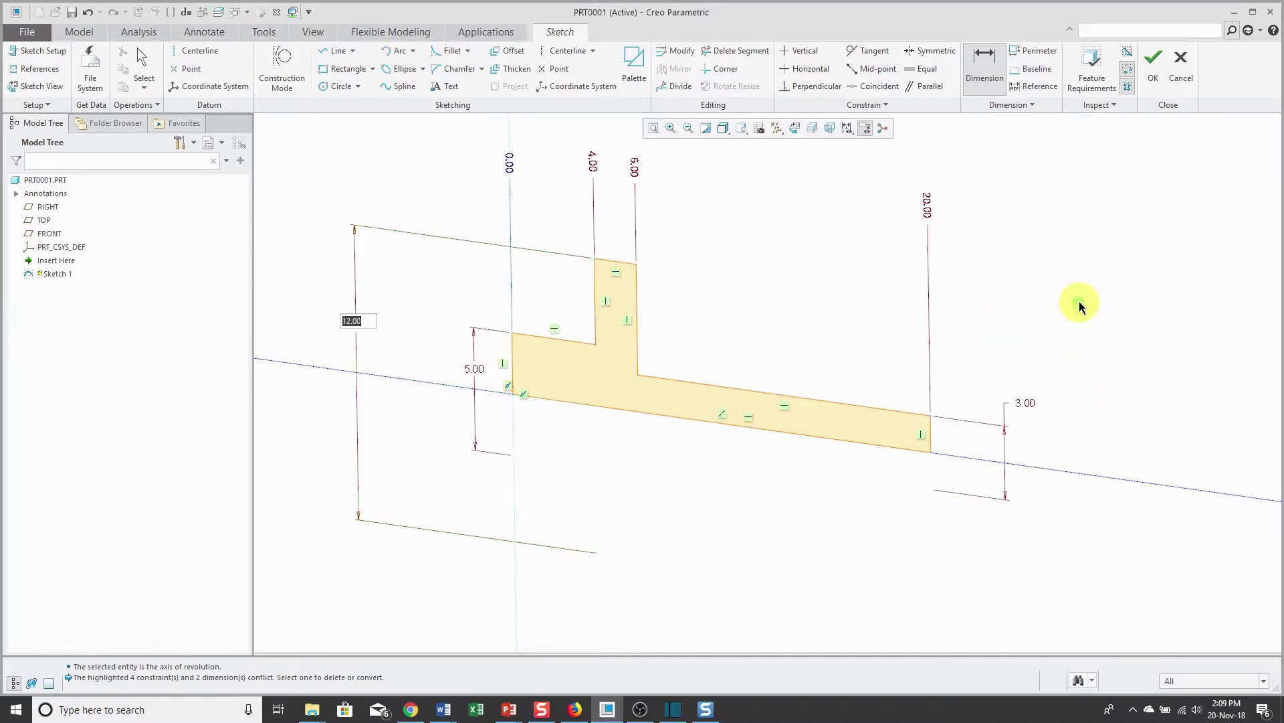
{"action": "key", "text": "Return"}
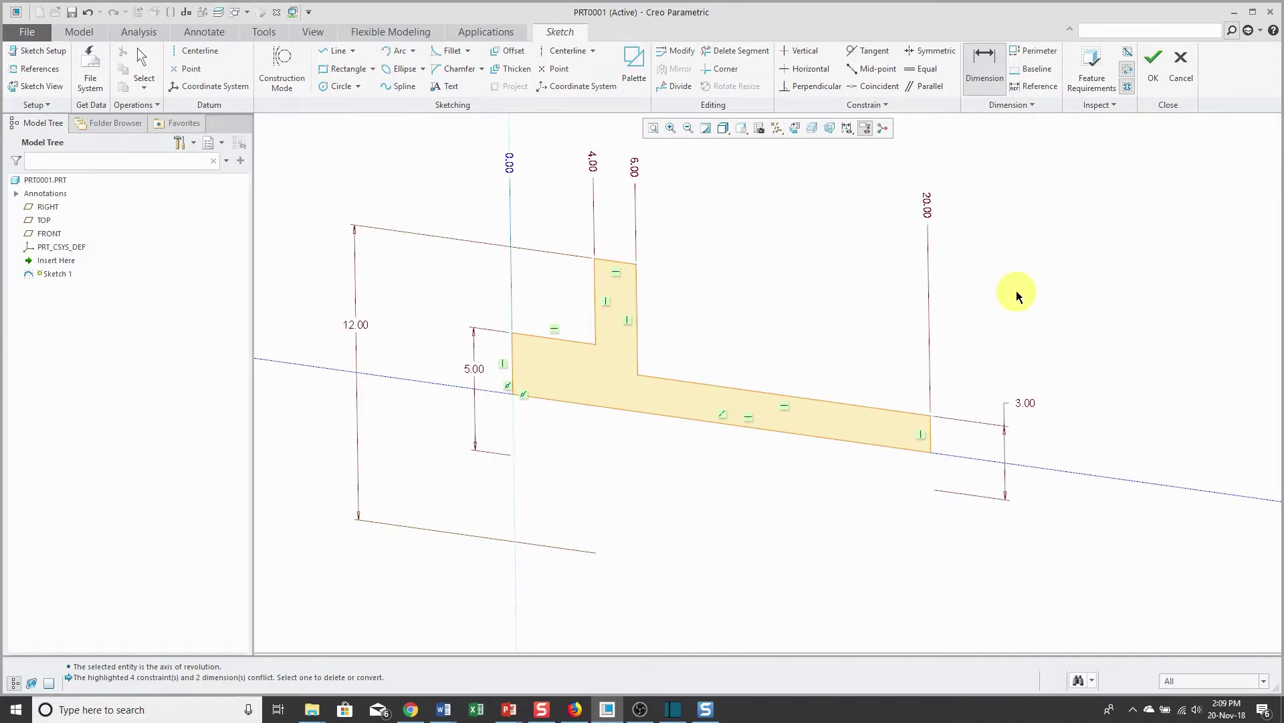
{"action": "right_click", "coordinate": [1016, 295]}
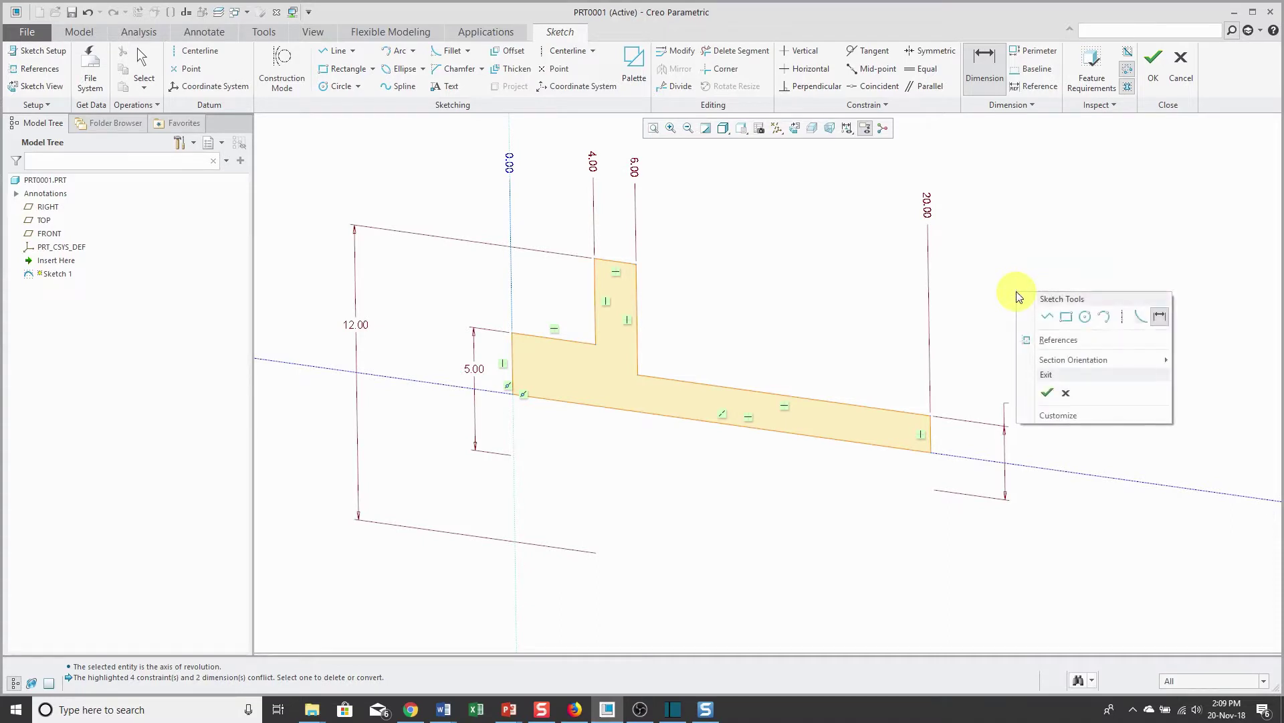
{"action": "left_click", "coordinate": [1047, 394]}
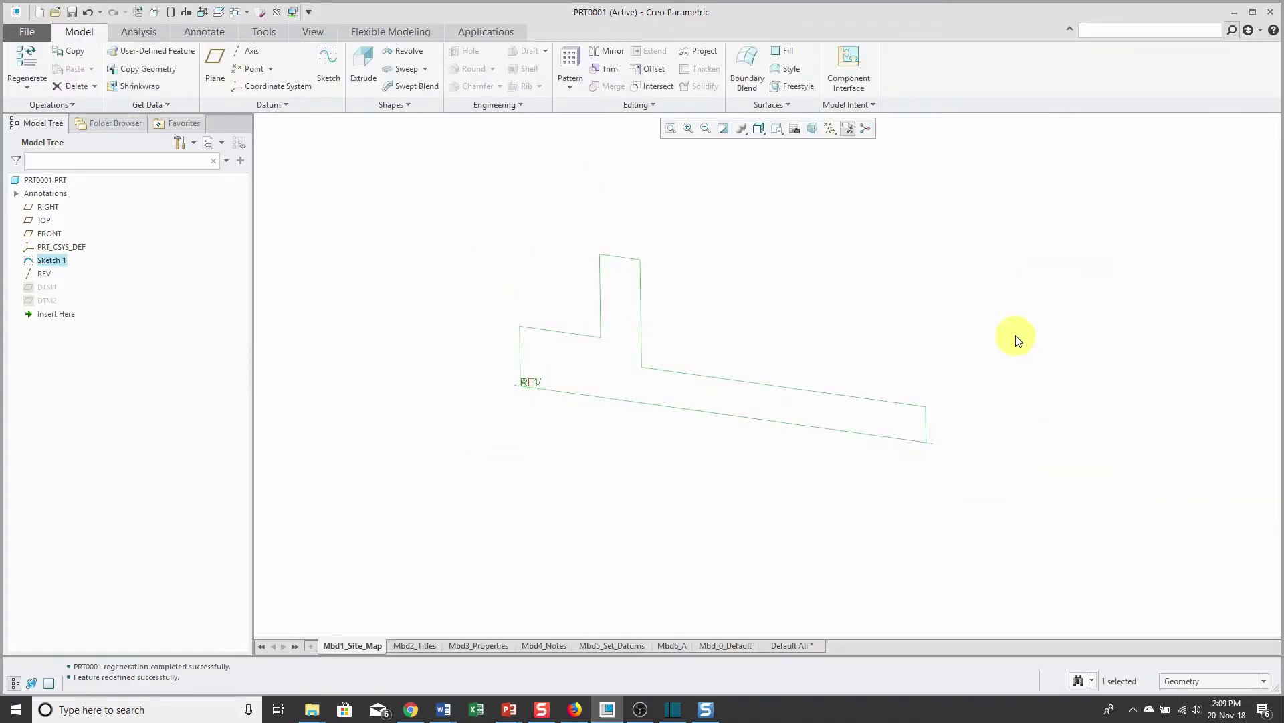
Revolve Sketch 1 by 360 degrees about its internal centerline into a solid.
{"action": "left_click", "coordinate": [415, 55]}
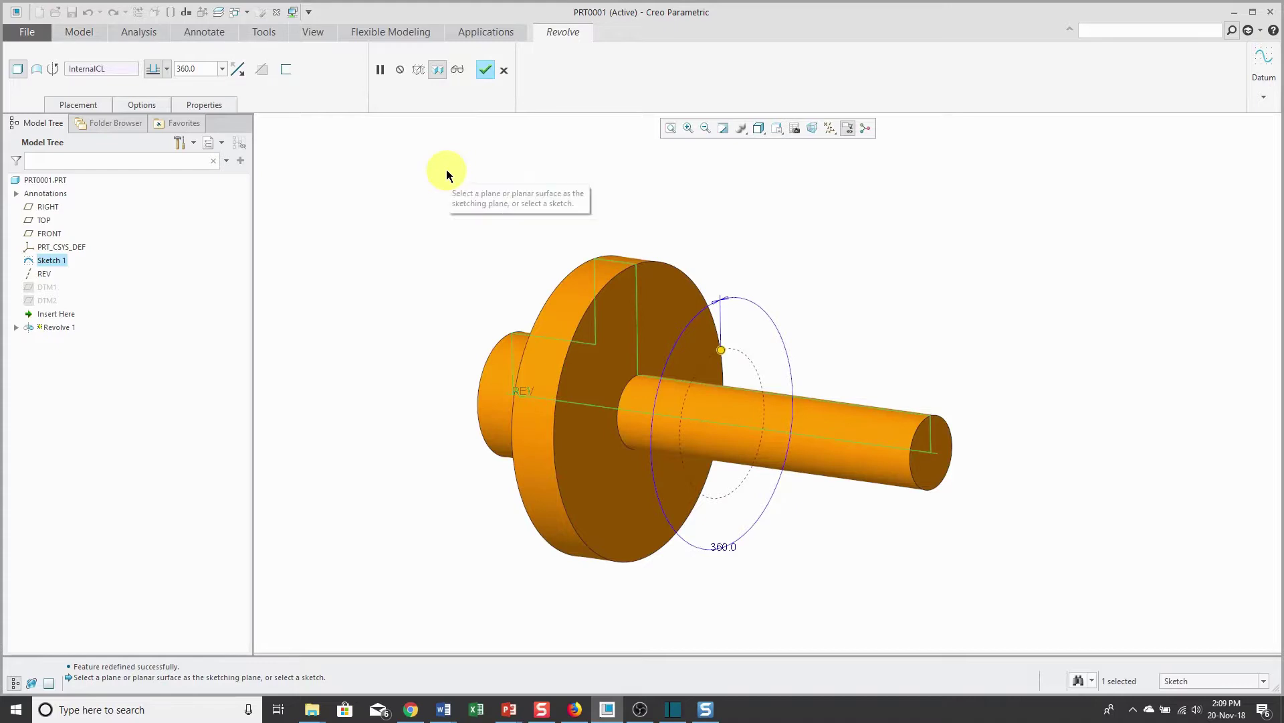
{"action": "left_click", "coordinate": [78, 105]}
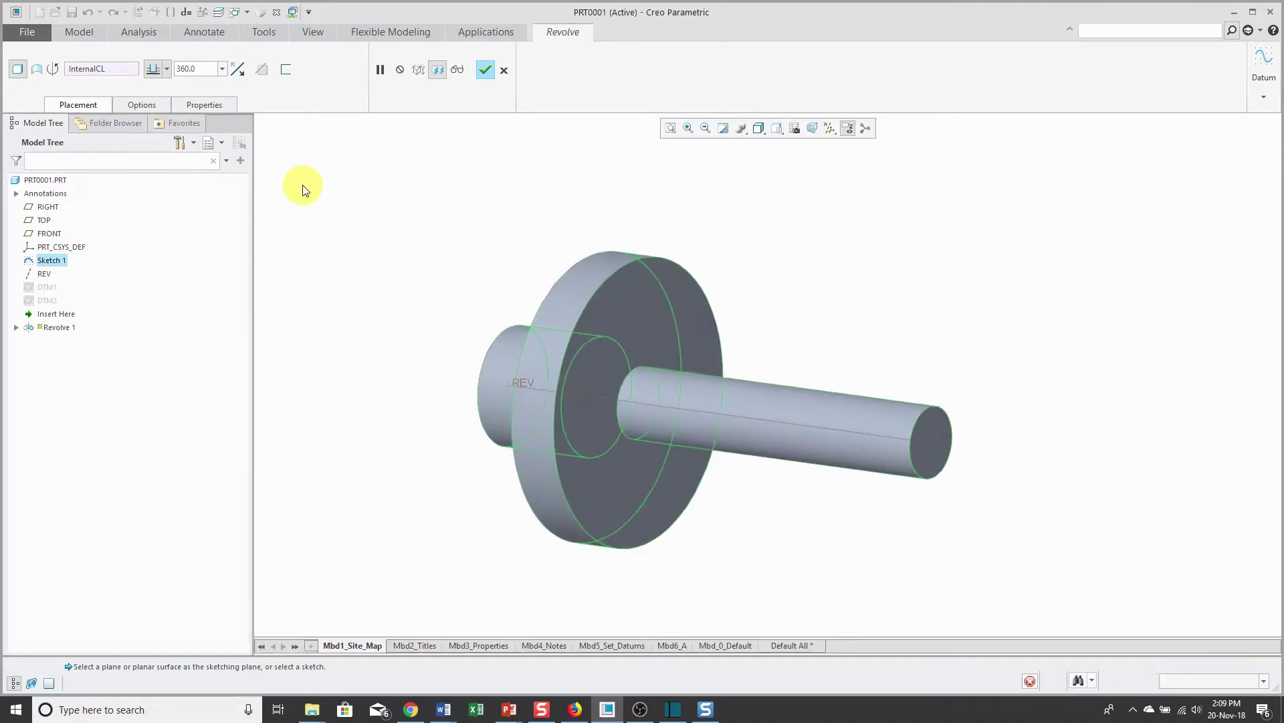
{"action": "left_click", "coordinate": [303, 185]}
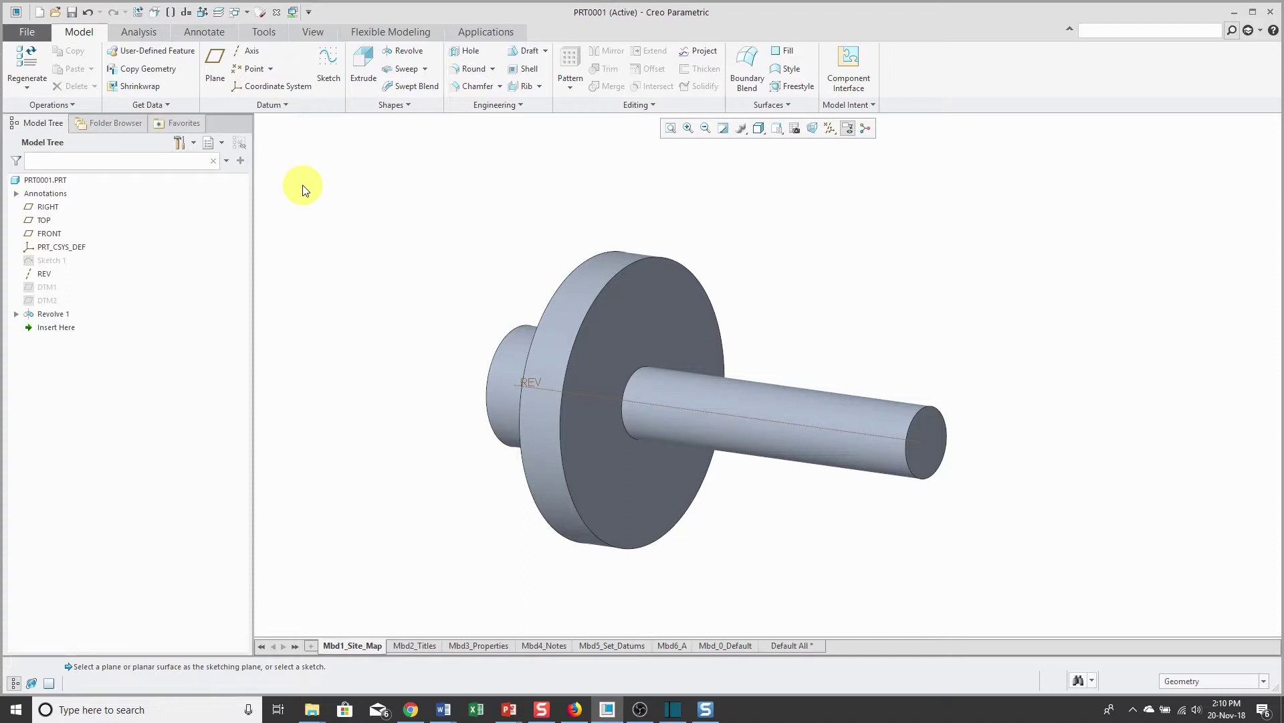
Start a second Revolve feature, show the datum planes, and open its internal sketch on the FRONT plane.
{"action": "left_click", "coordinate": [401, 54]}
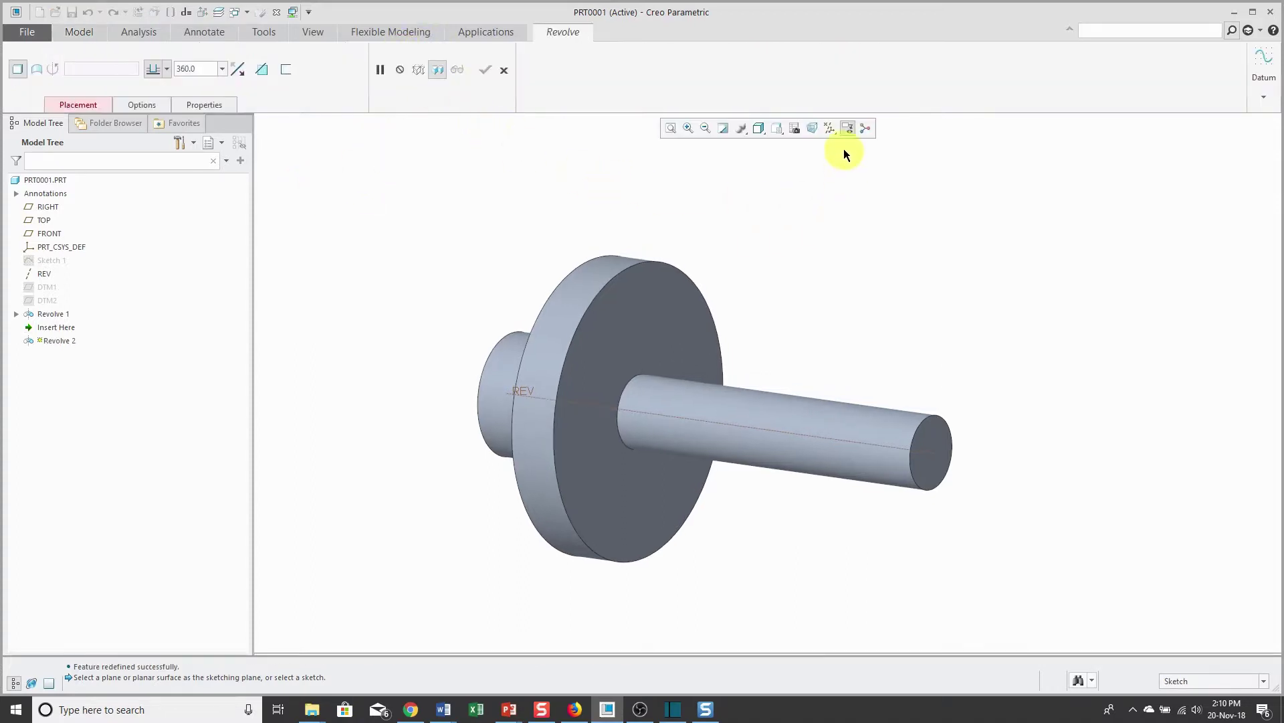
{"action": "left_click", "coordinate": [830, 131]}
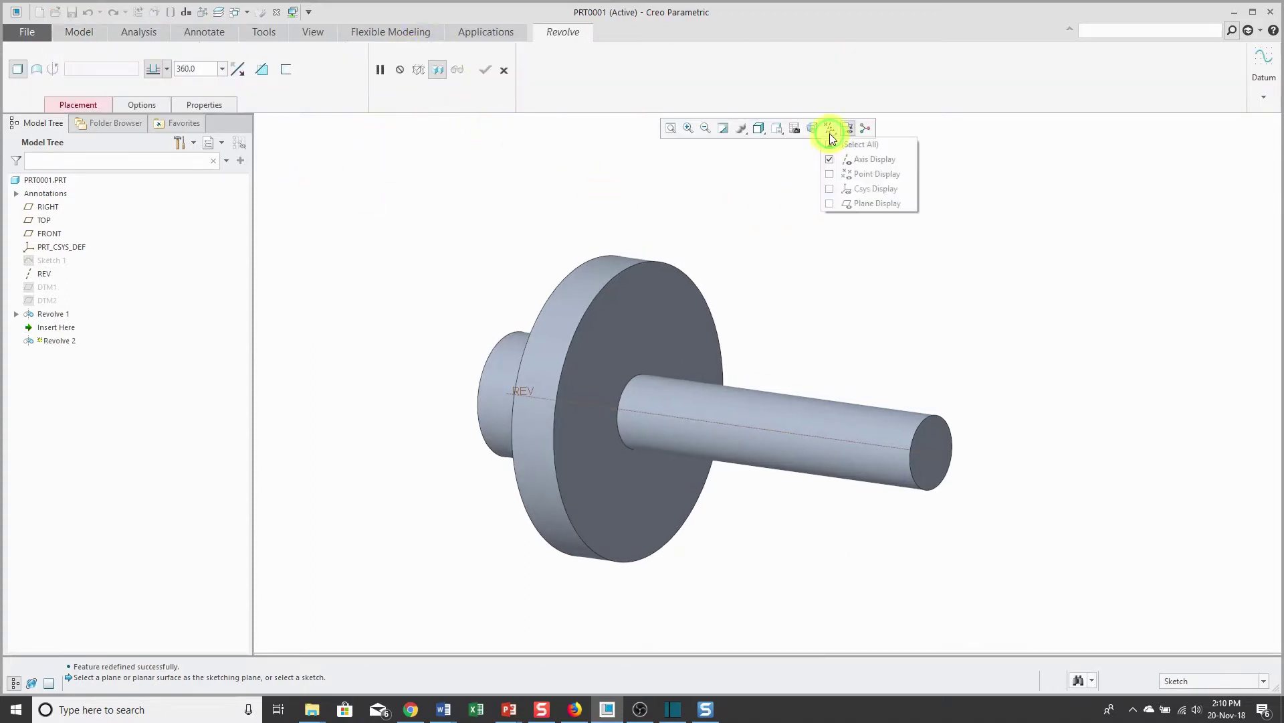
{"action": "left_click", "coordinate": [847, 205]}
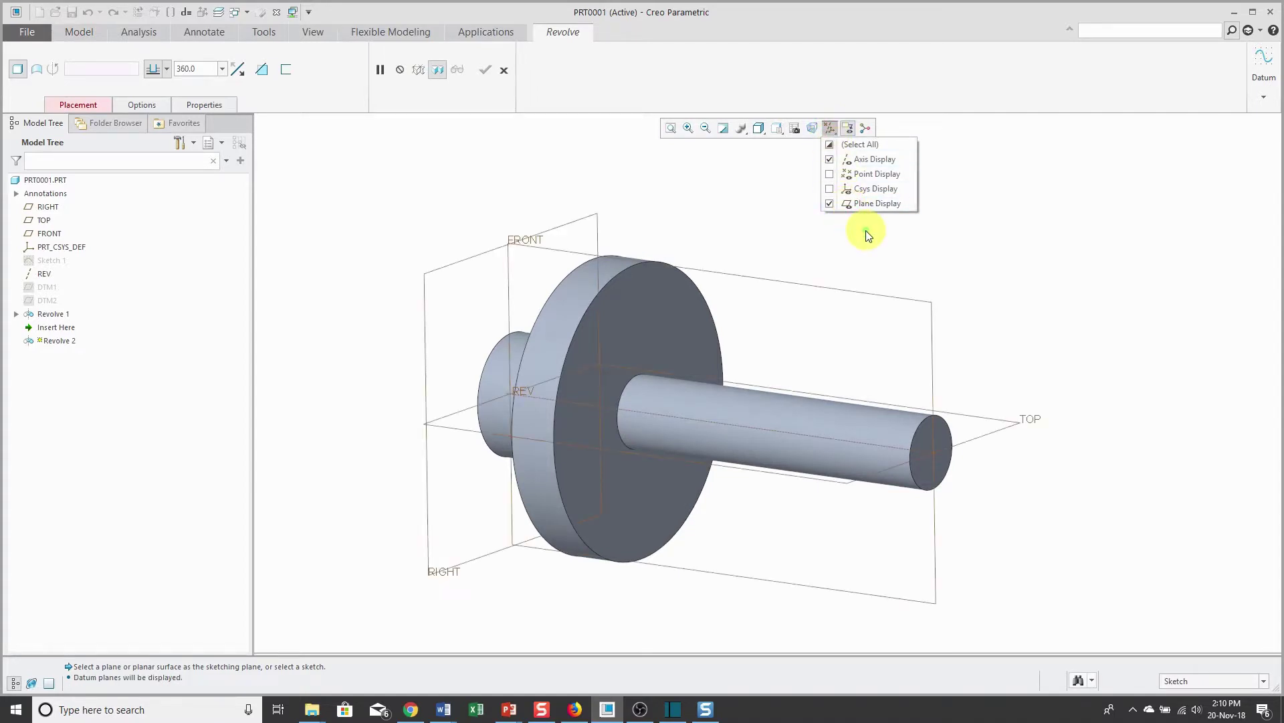
{"action": "left_click", "coordinate": [796, 281]}
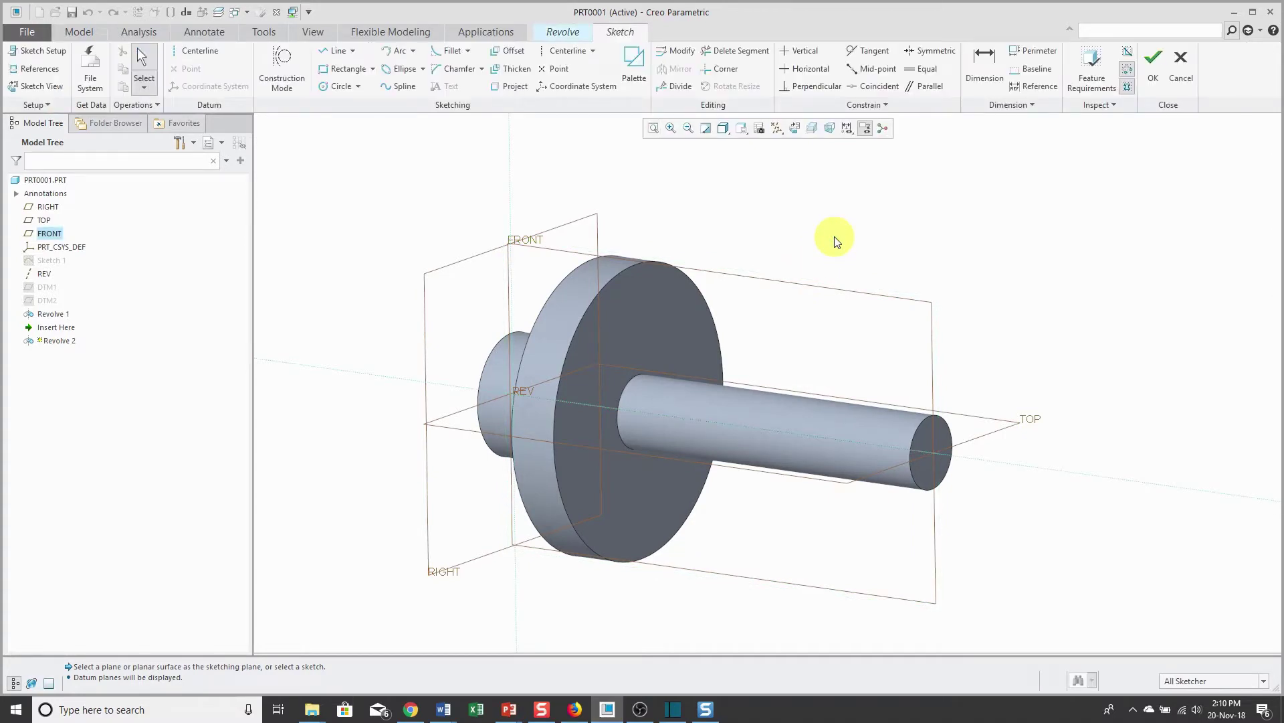
Hide the datum planes and display the model in the No Hidden style, facing the sketch plane.
{"action": "left_click", "coordinate": [779, 130]}
{"action": "left_click", "coordinate": [806, 203]}
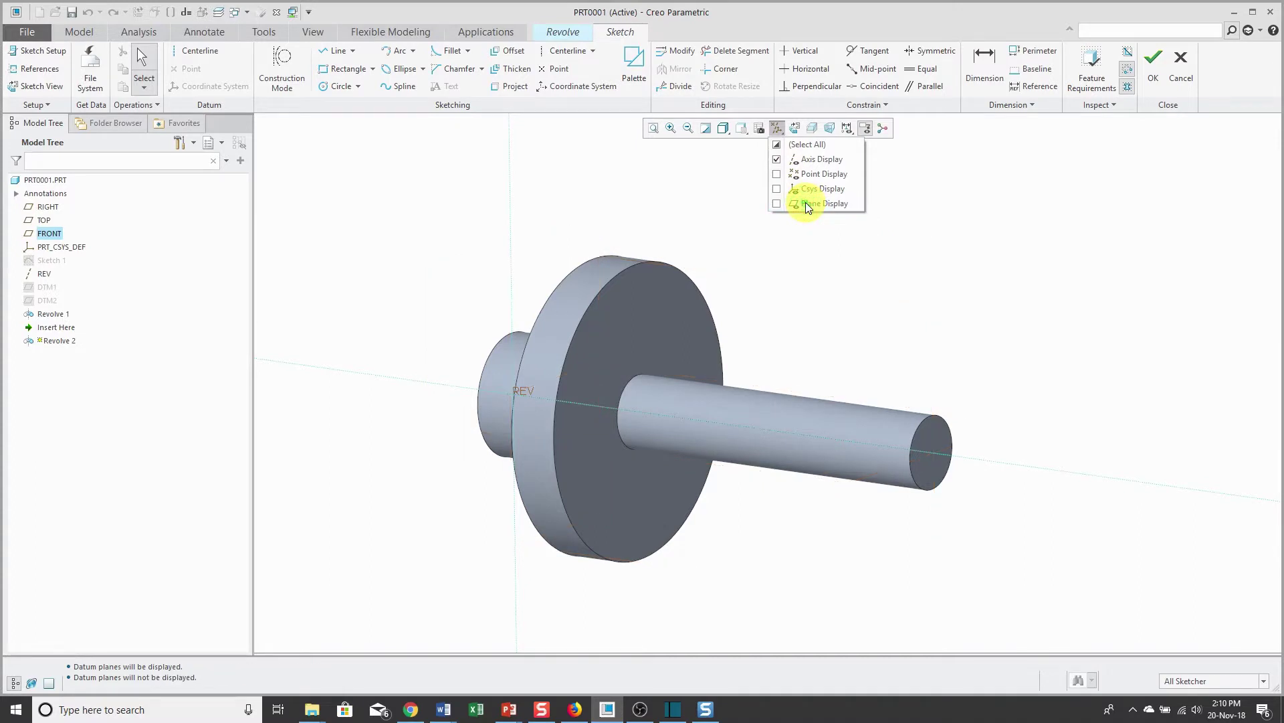
{"action": "left_click", "coordinate": [725, 130]}
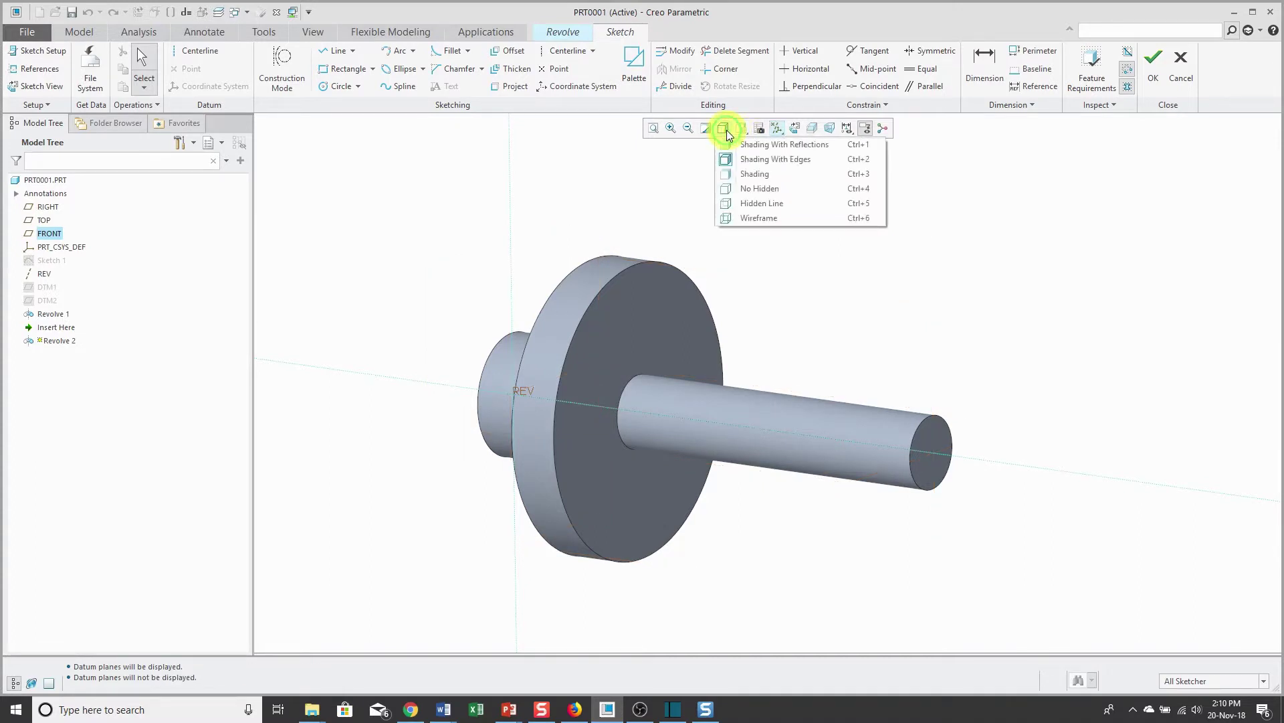
{"action": "left_click", "coordinate": [767, 188]}
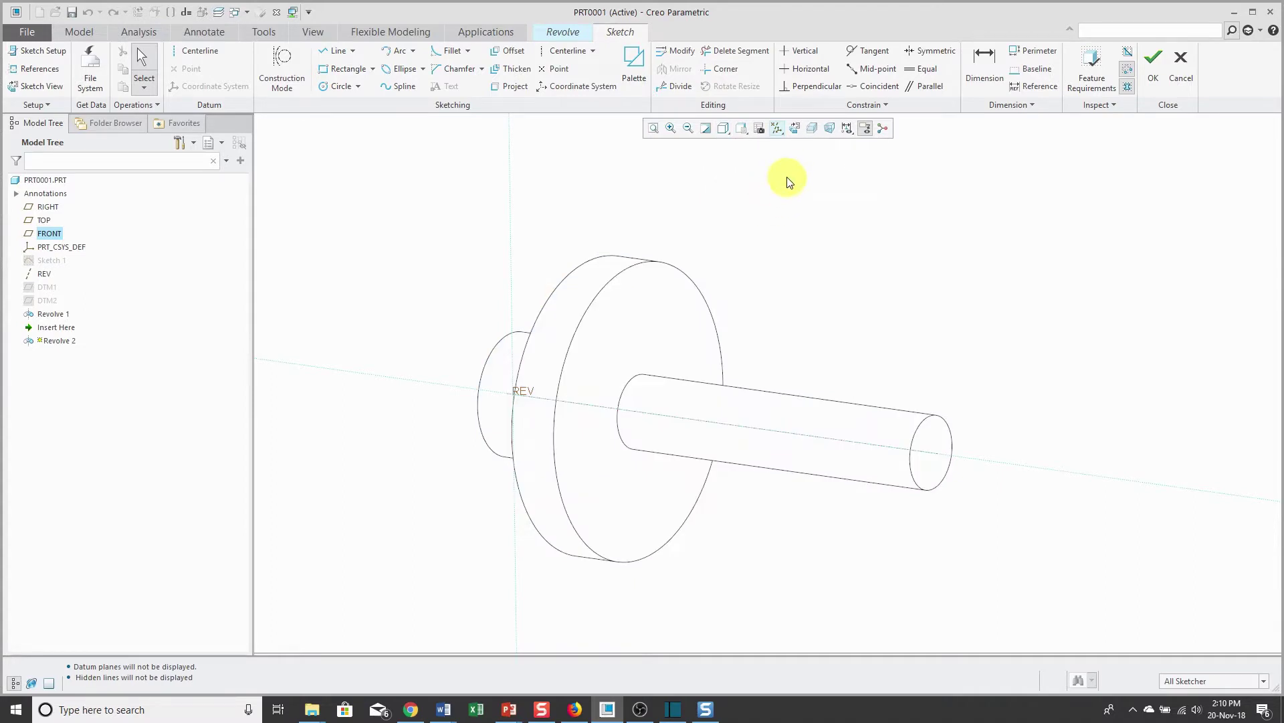
{"action": "left_click", "coordinate": [795, 128]}
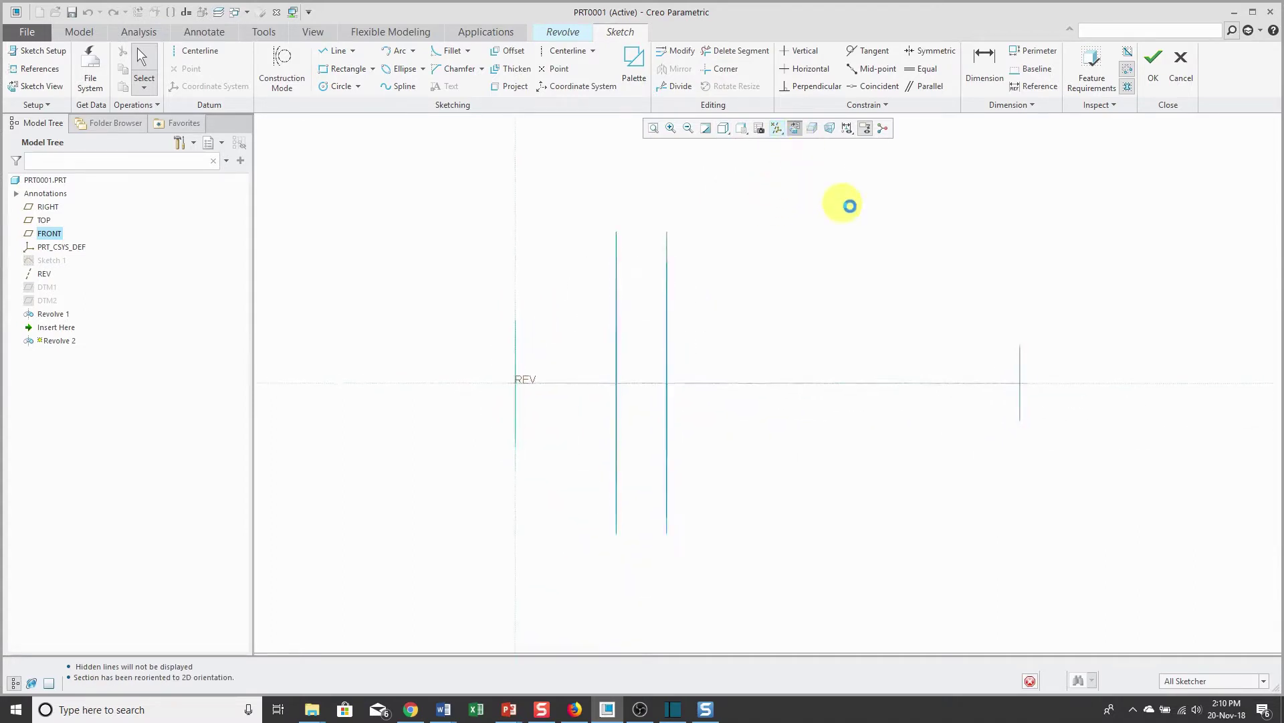
Add the long shaft's free end face and its upper silhouette edge as sketch references.
{"action": "scroll", "coordinate": [1101, 388], "scroll_direction": "down", "scroll_amount": 2}
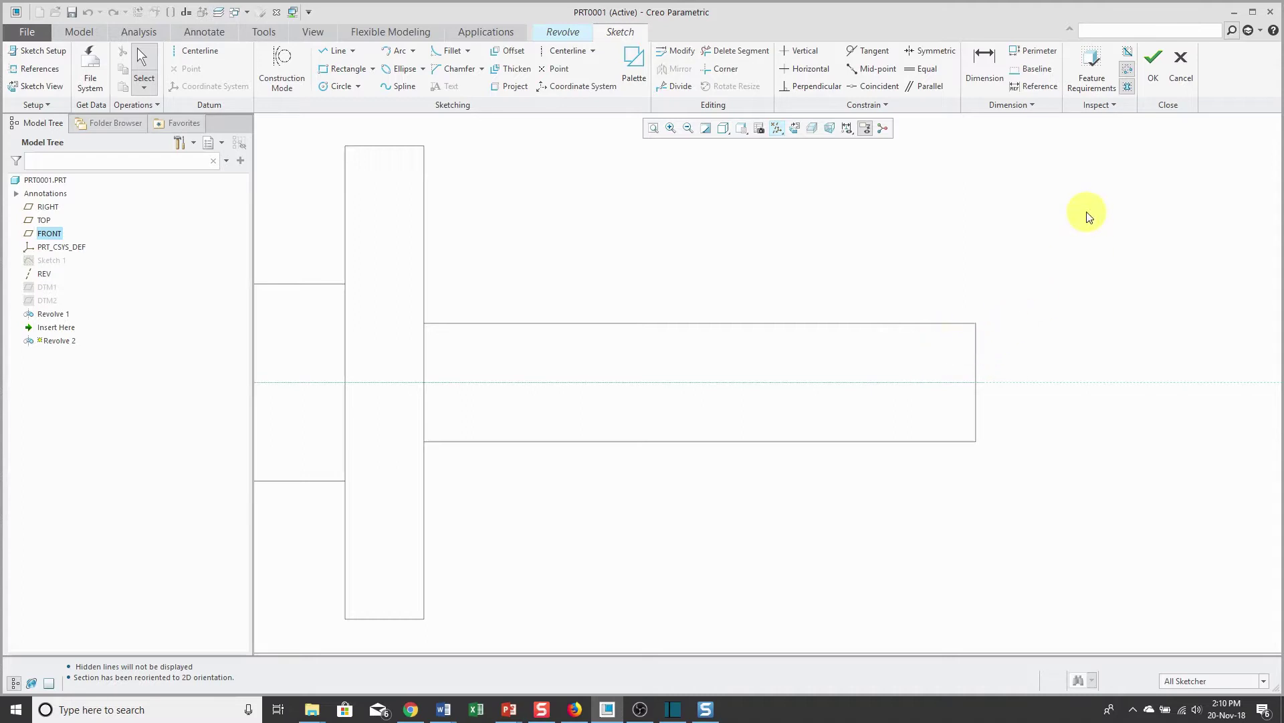
{"action": "right_click", "coordinate": [1046, 217]}
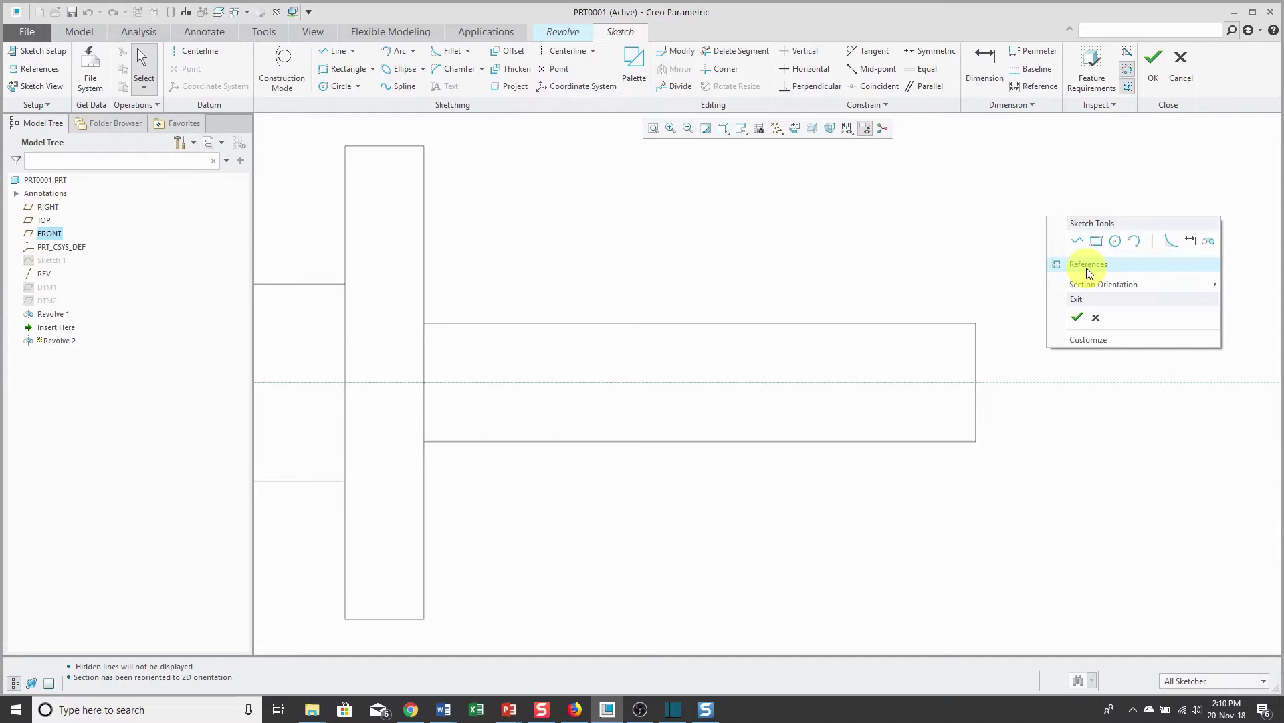
{"action": "left_click", "coordinate": [1087, 266]}
{"action": "left_click", "coordinate": [977, 361]}
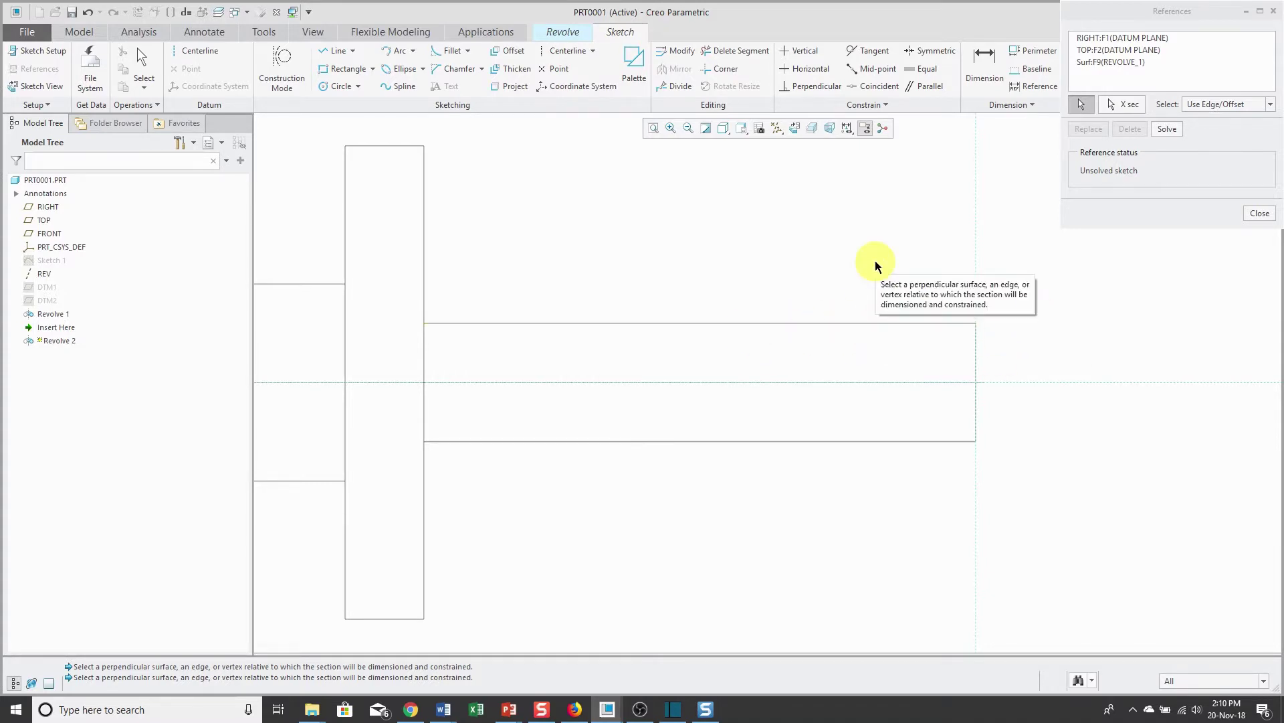
{"action": "left_click", "coordinate": [819, 326]}
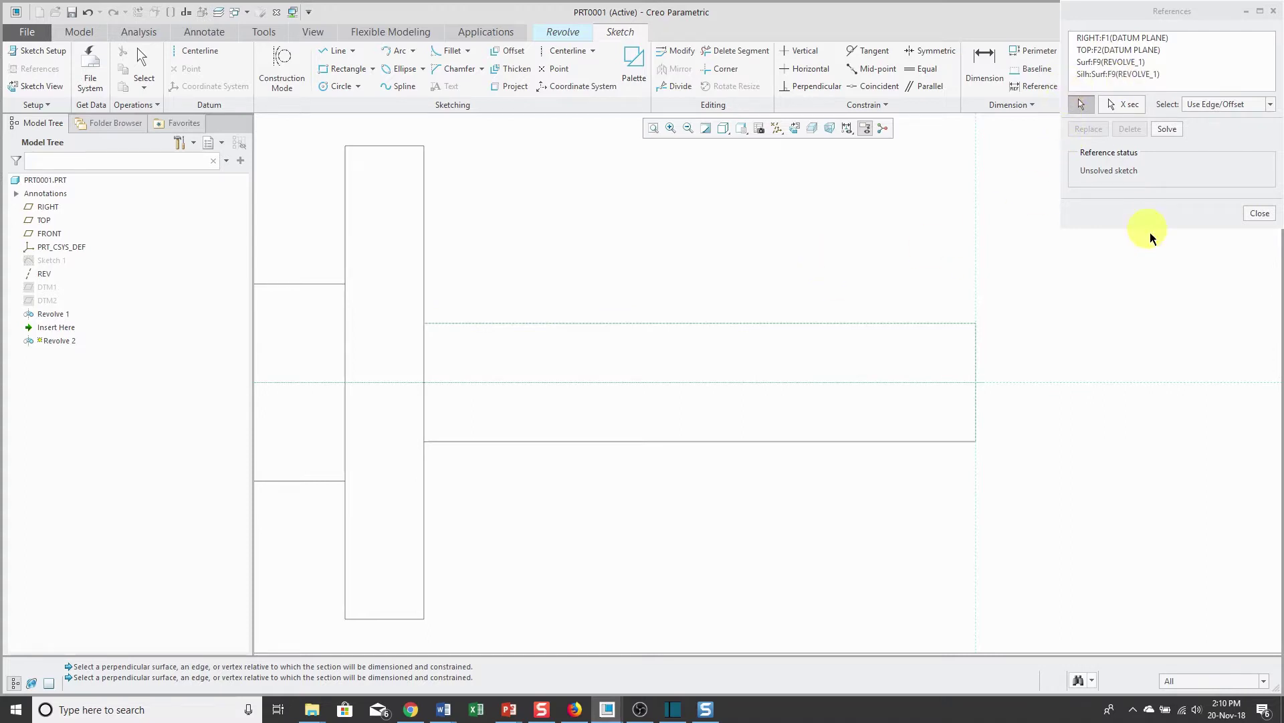
{"action": "left_click", "coordinate": [1259, 213]}
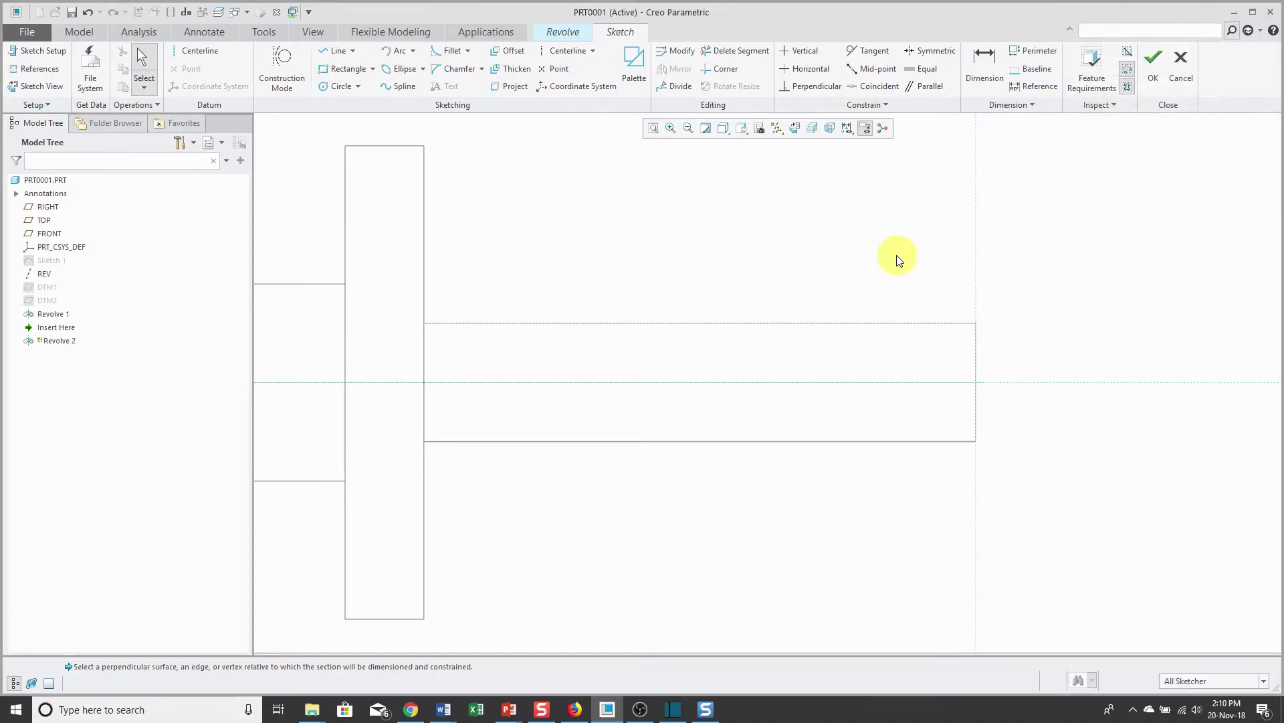
Sketch an open L-shaped line chain from the shaft's upper edge down and across to its end face, about 3.7 long.
{"action": "right_click", "coordinate": [822, 243]}
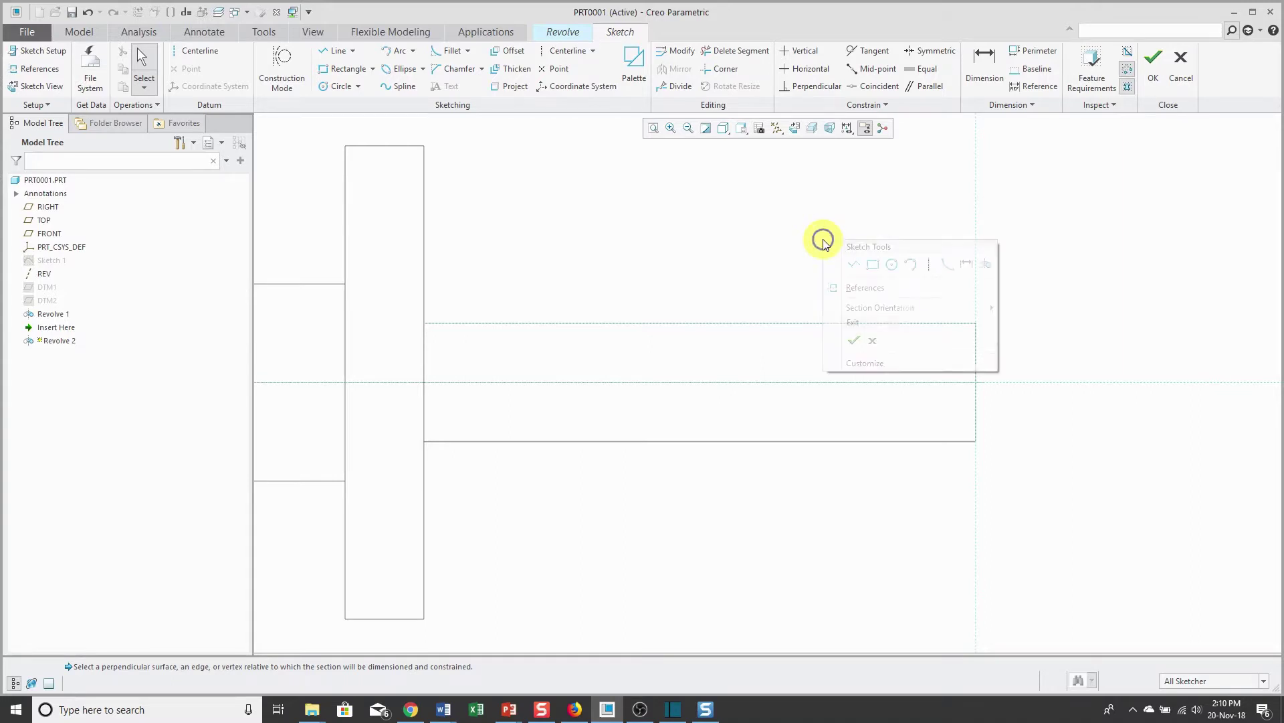
{"action": "left_click", "coordinate": [855, 265]}
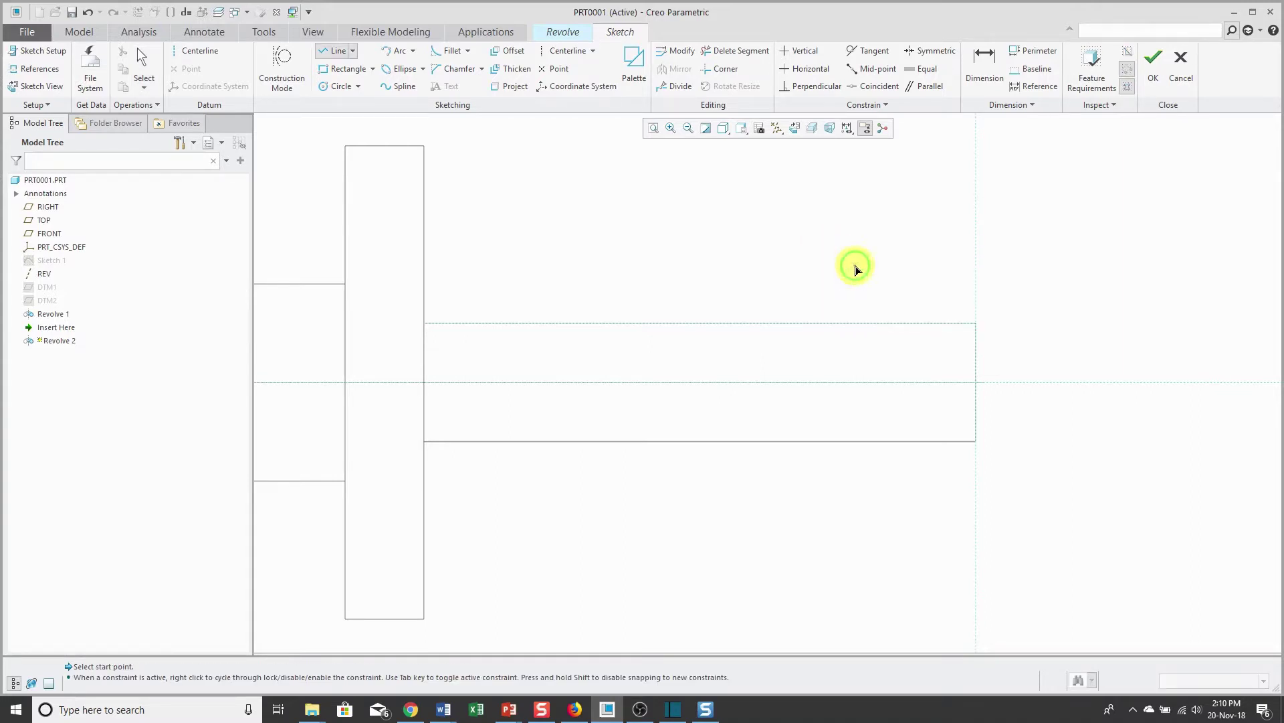
{"action": "left_click", "coordinate": [831, 325]}
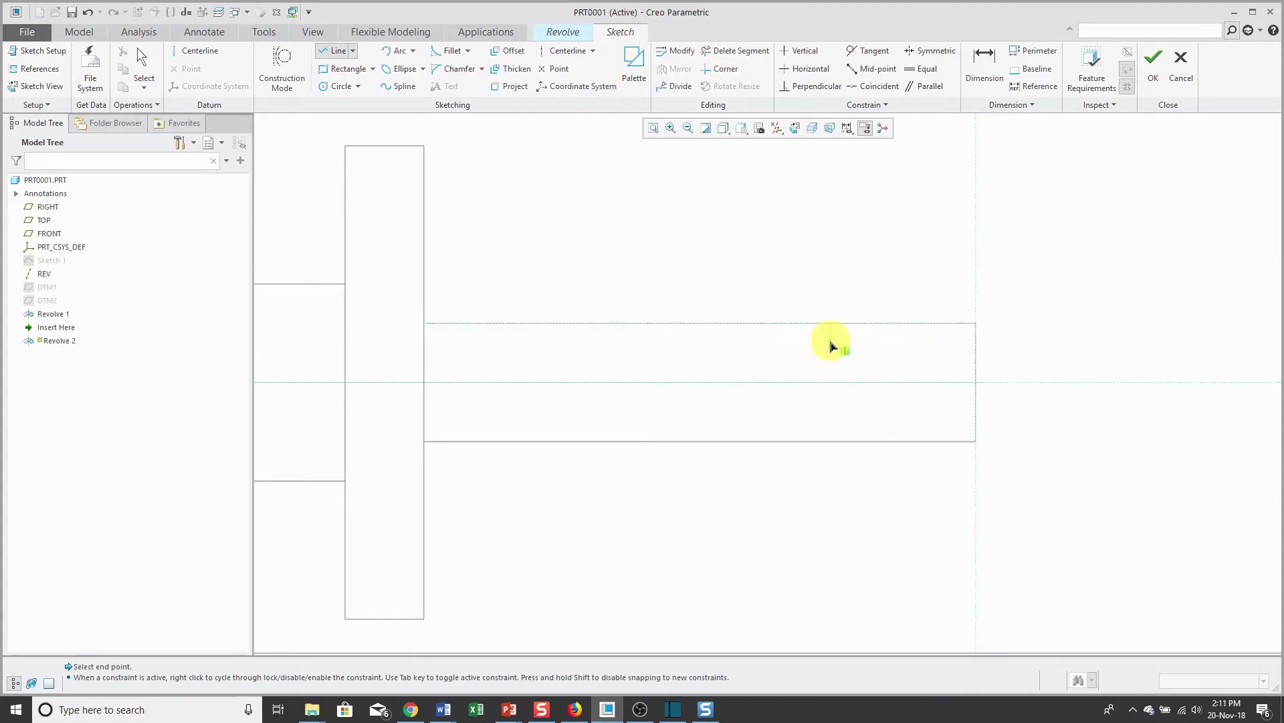
{"action": "left_click", "coordinate": [830, 346]}
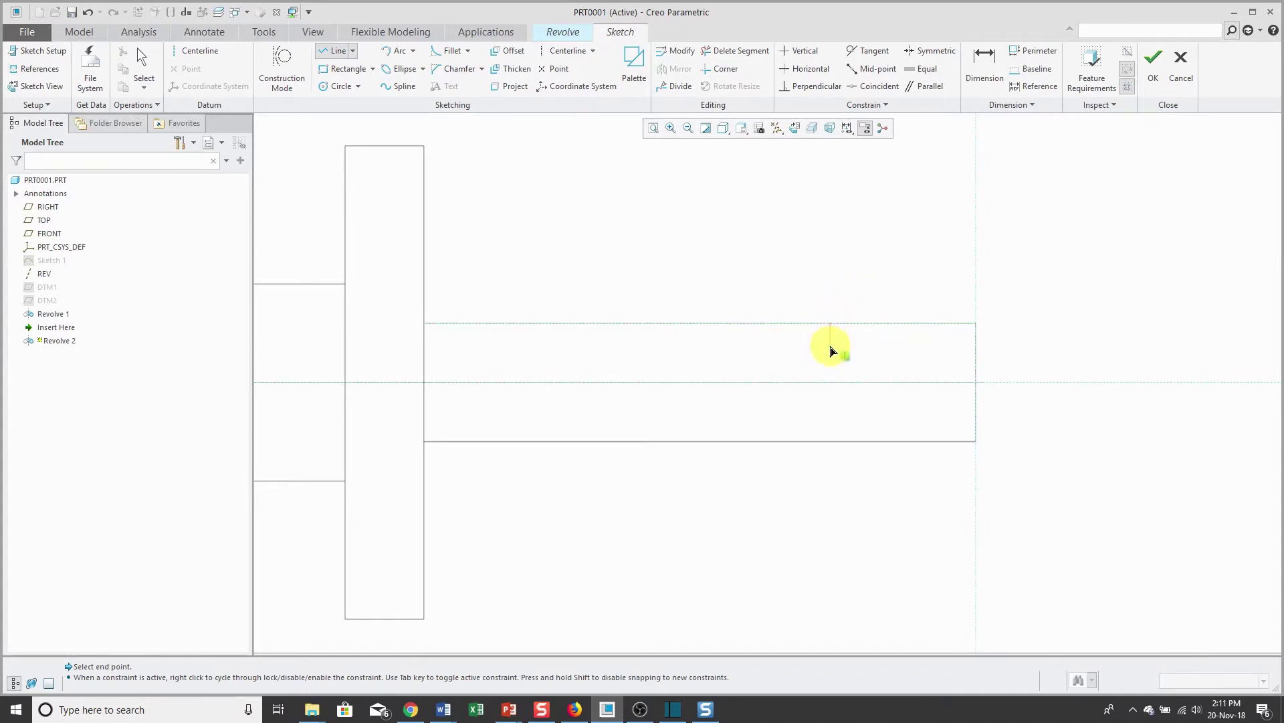
{"action": "left_click", "coordinate": [974, 347]}
{"action": "middle_click", "coordinate": [1081, 287]}
{"action": "middle_click", "coordinate": [1080, 292]}
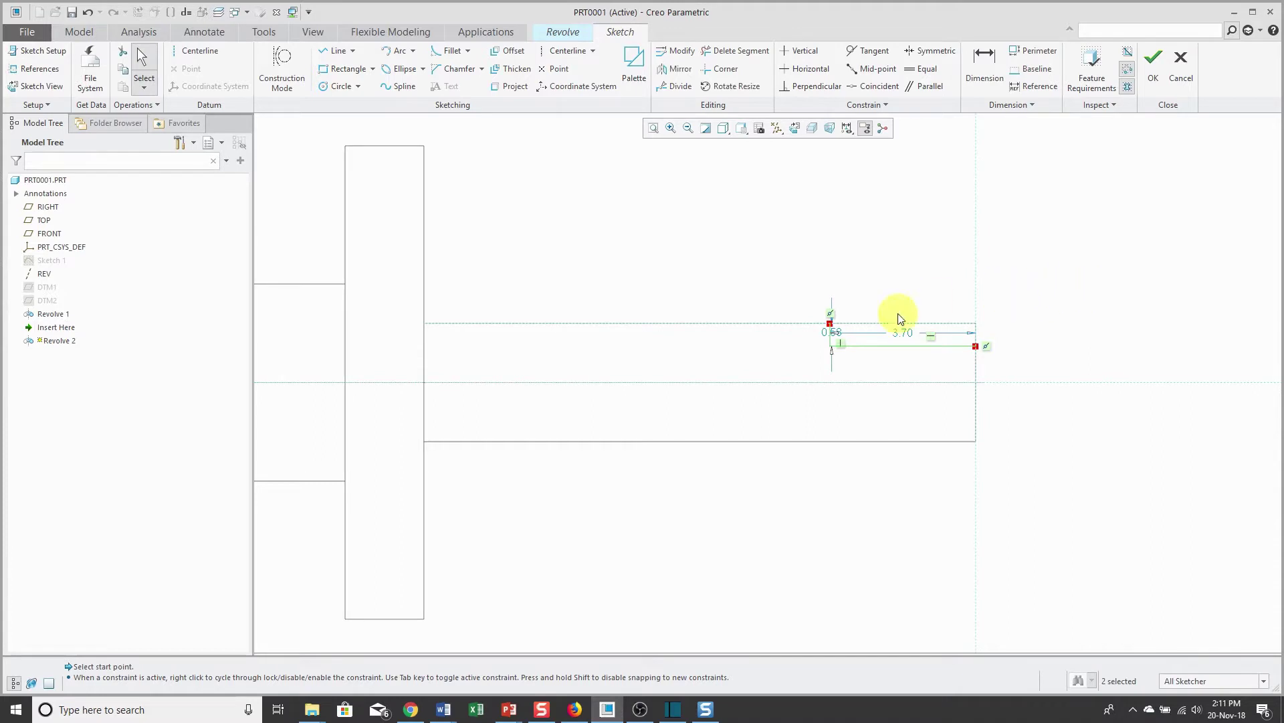
Set the horizontal length of the L-shaped profile to 4.
{"action": "left_click", "coordinate": [908, 333]}
{"action": "double_click", "coordinate": [909, 333]}
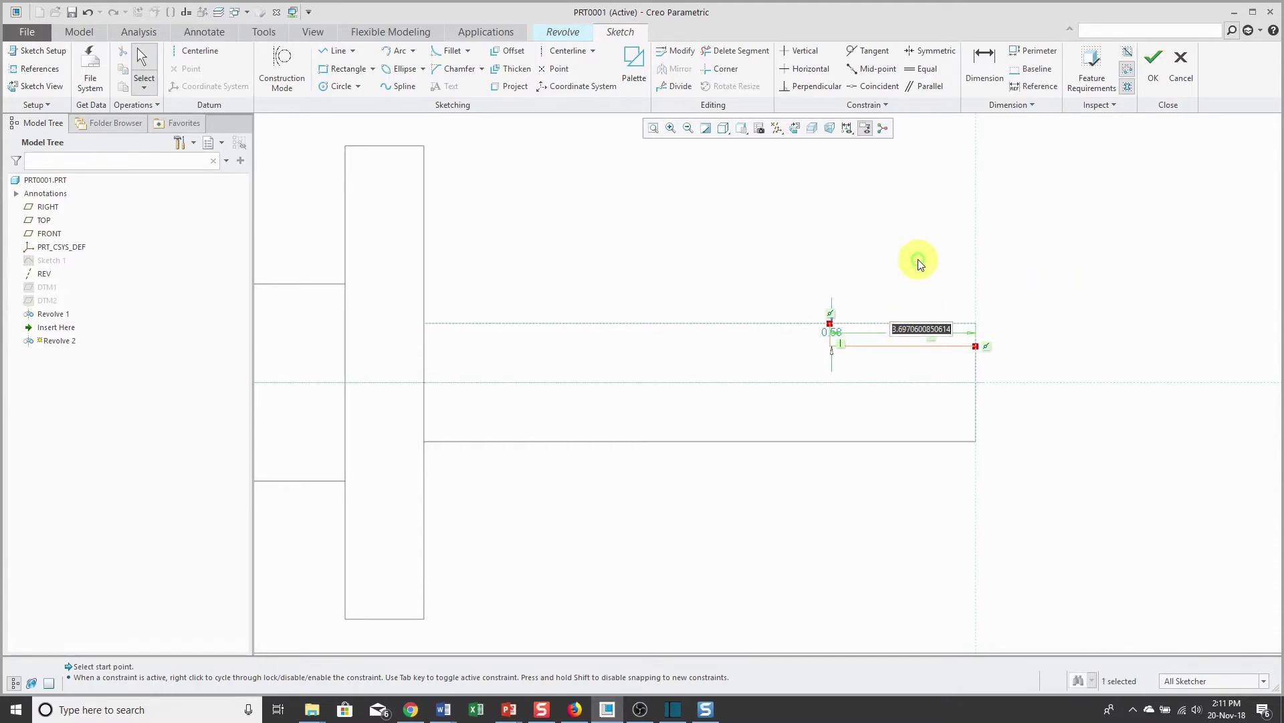
{"action": "type", "text": "4"}
{"action": "key", "text": "Return"}
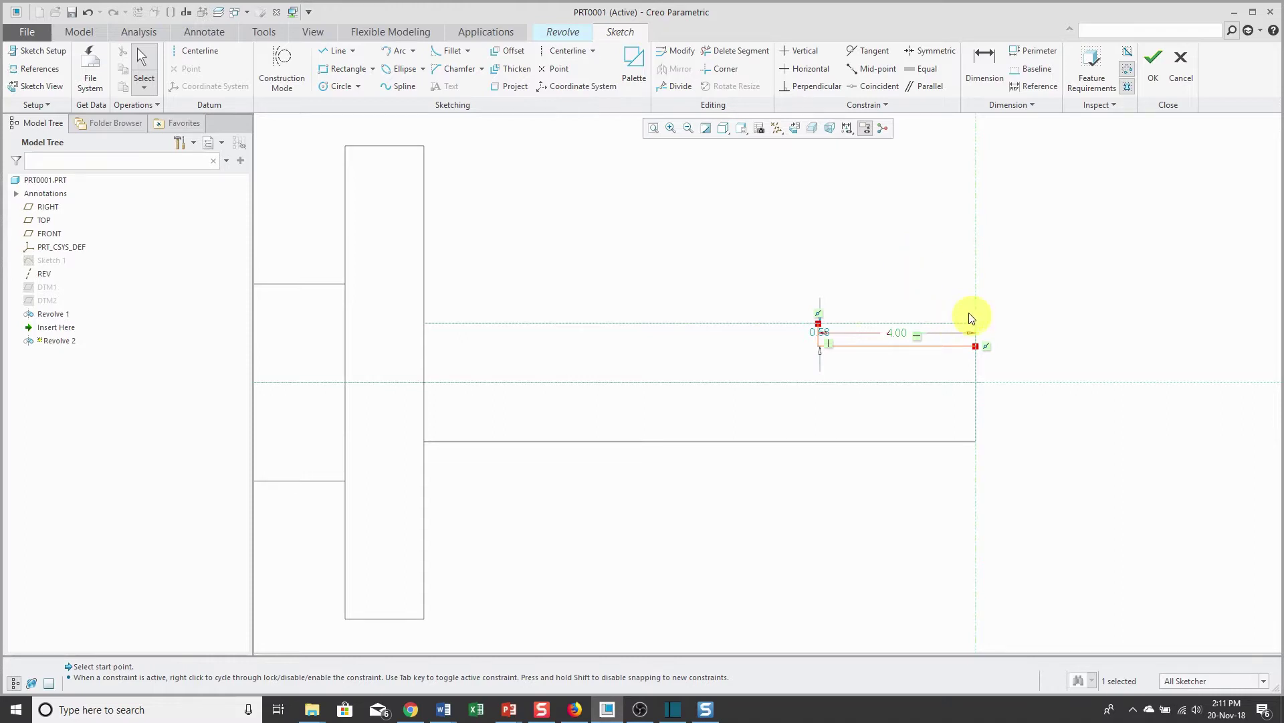
Add a horizontal datum centerline along the shaft's axis to serve as the axis of revolution.
{"action": "left_click", "coordinate": [210, 53]}
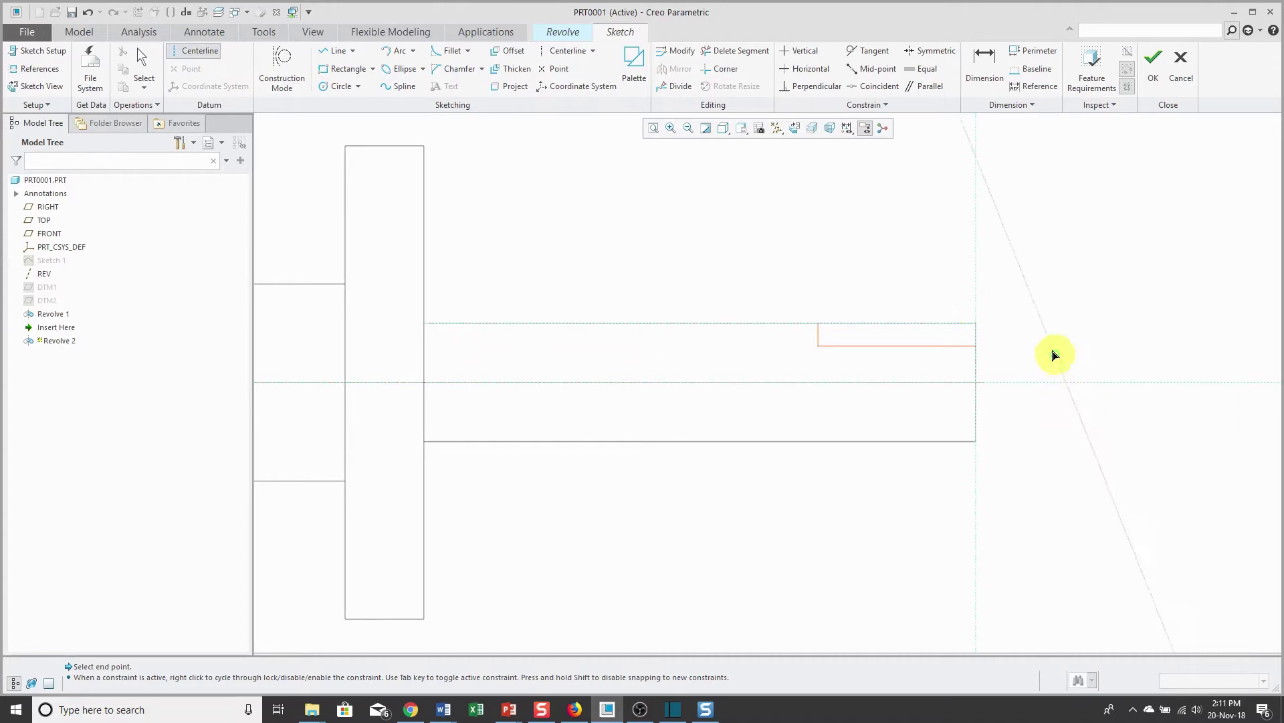
{"action": "left_click", "coordinate": [976, 382]}
{"action": "left_click", "coordinate": [857, 380]}
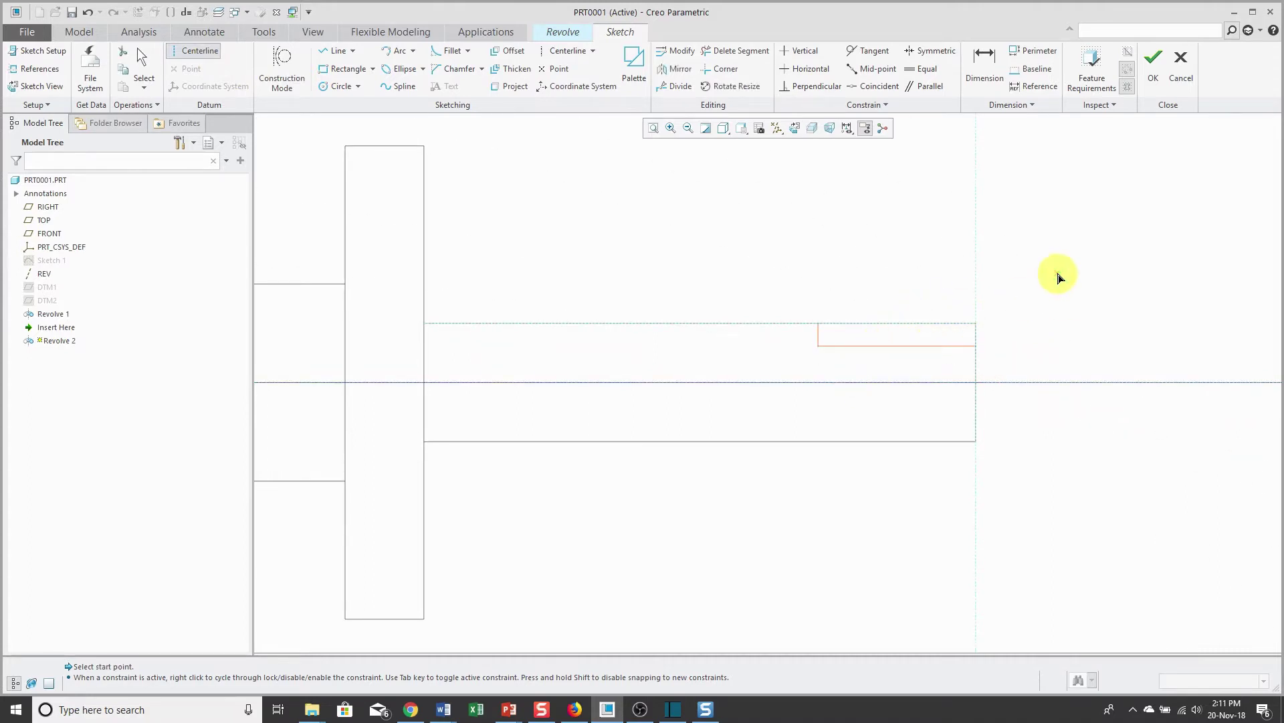
{"action": "right_click", "coordinate": [1057, 274]}
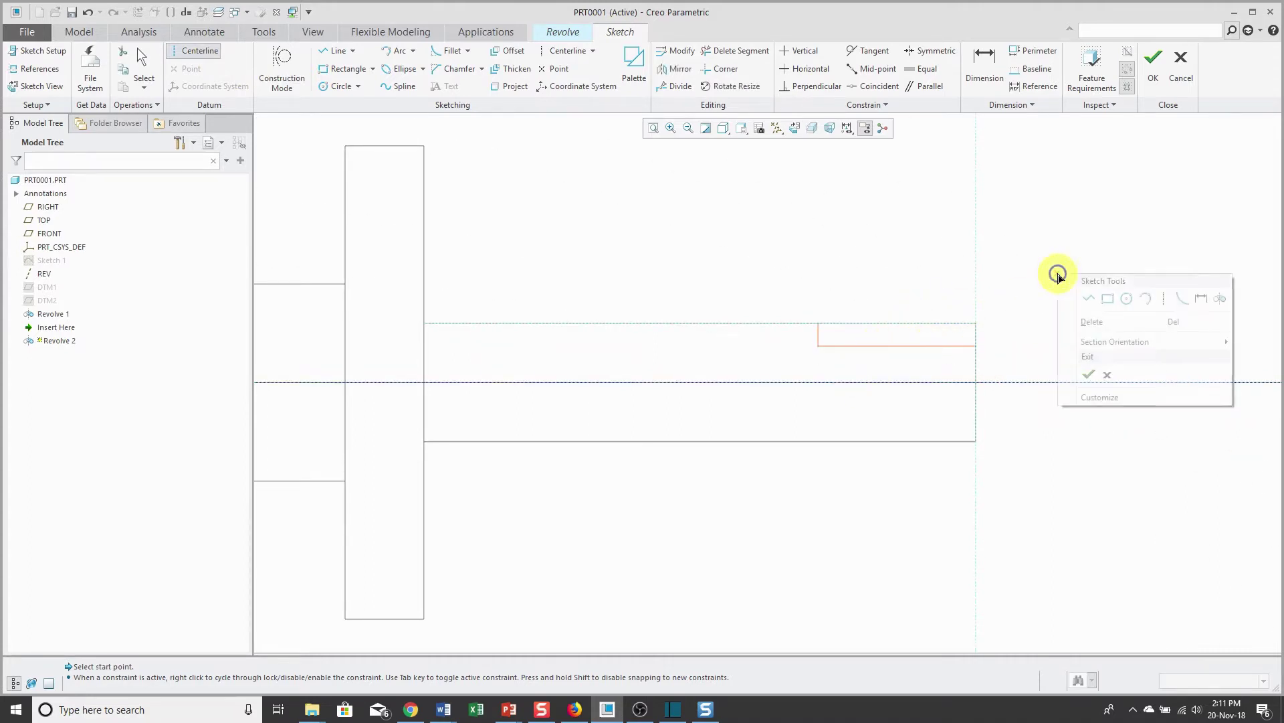
{"action": "middle_click", "coordinate": [1021, 298]}
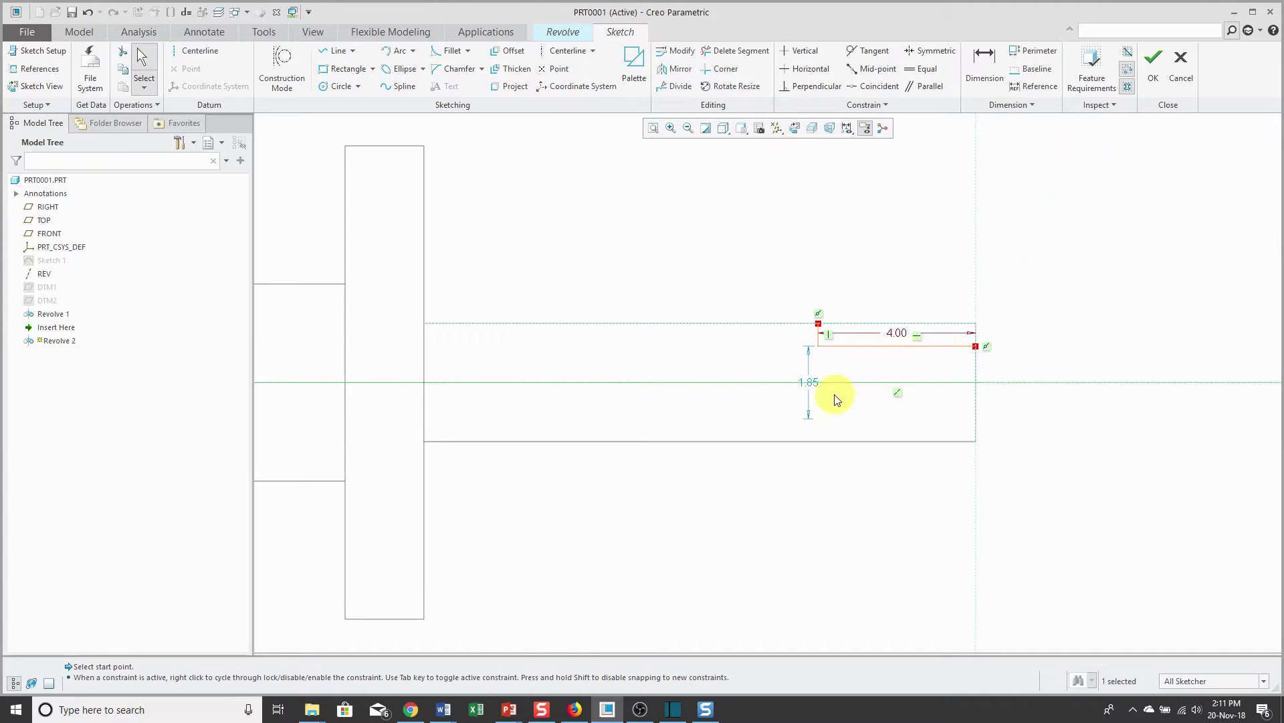
Set the profile's diameter about the centerline to 2 and finish the sketch.
{"action": "double_click", "coordinate": [814, 387]}
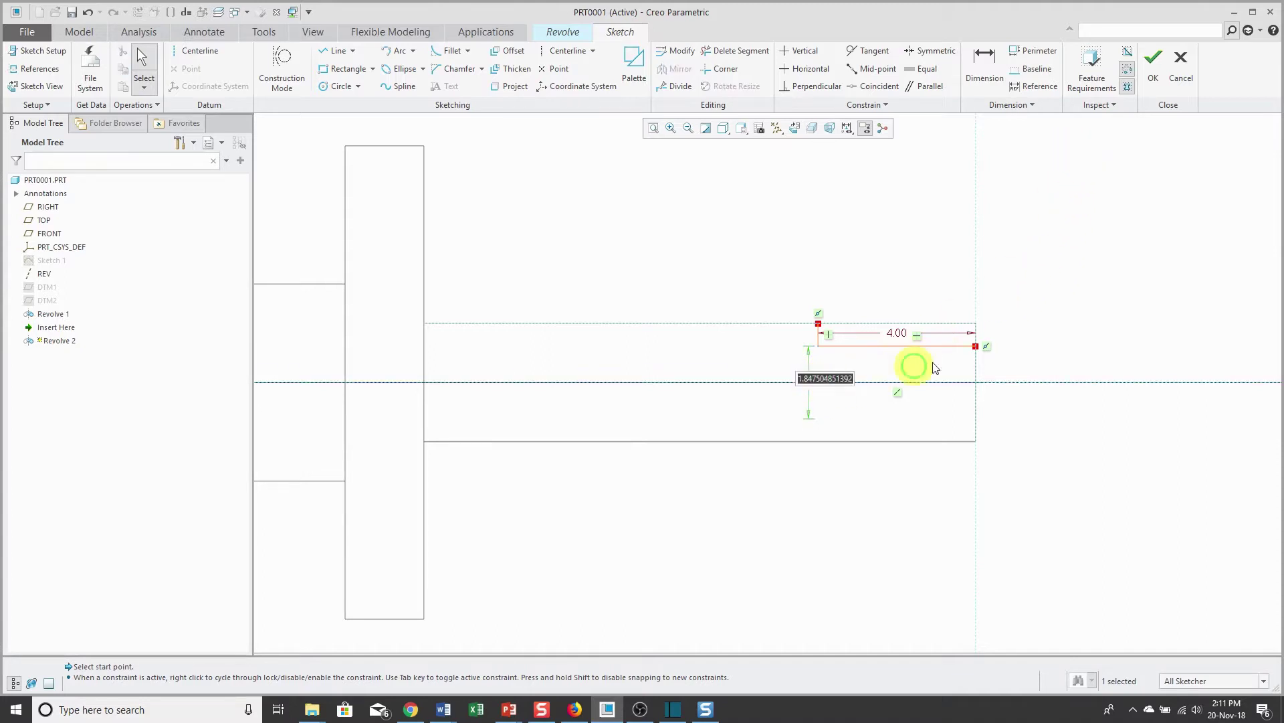
{"action": "type", "text": "2"}
{"action": "key", "text": "Return"}
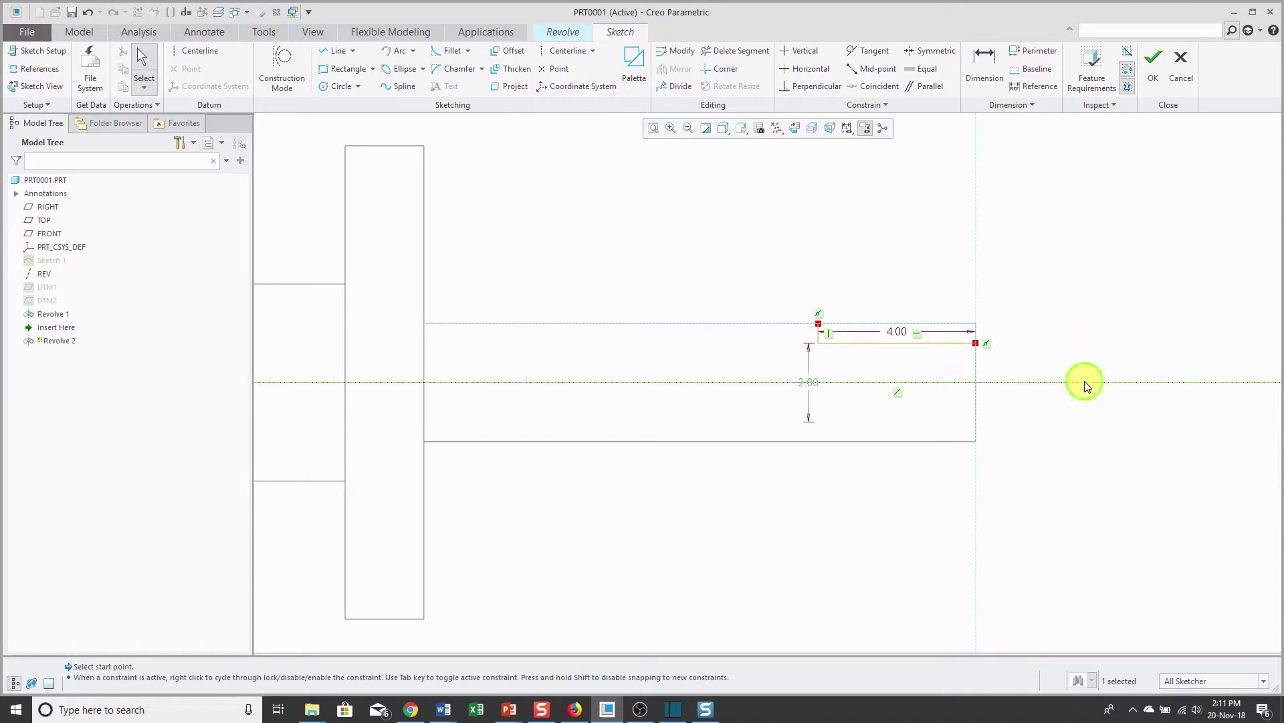
{"action": "right_click", "coordinate": [1084, 234]}
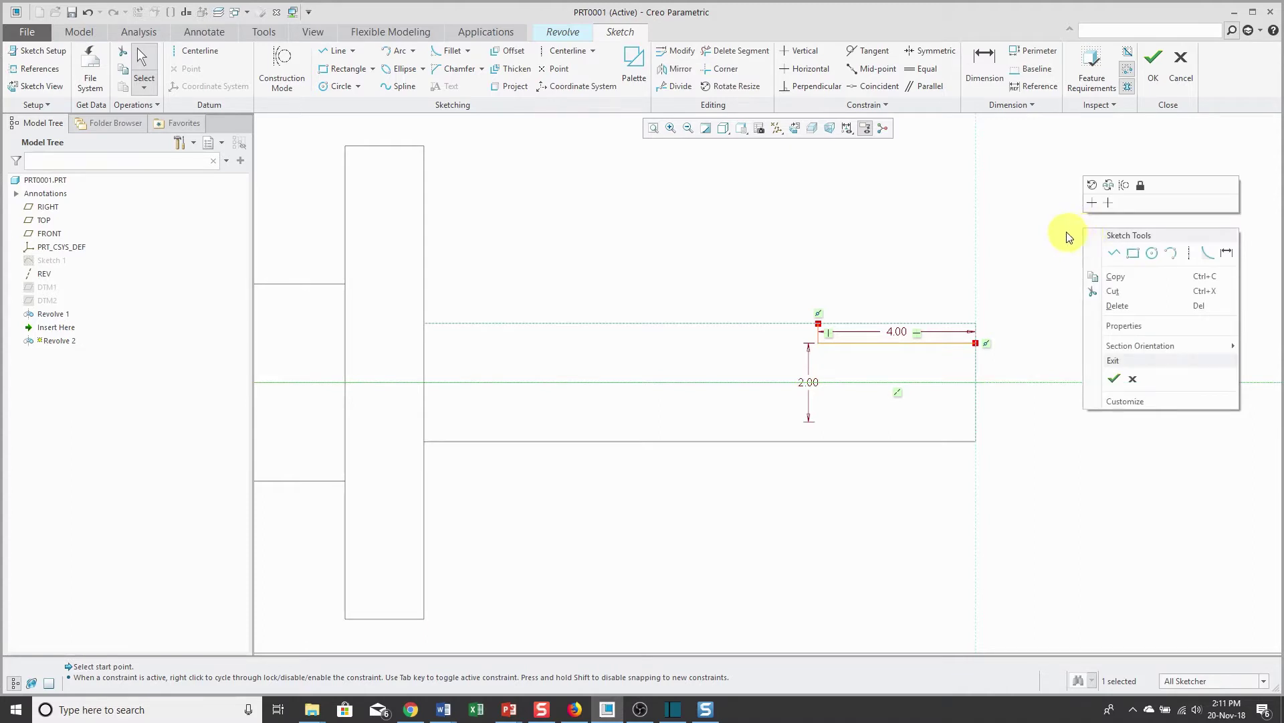
{"action": "left_click", "coordinate": [1066, 232]}
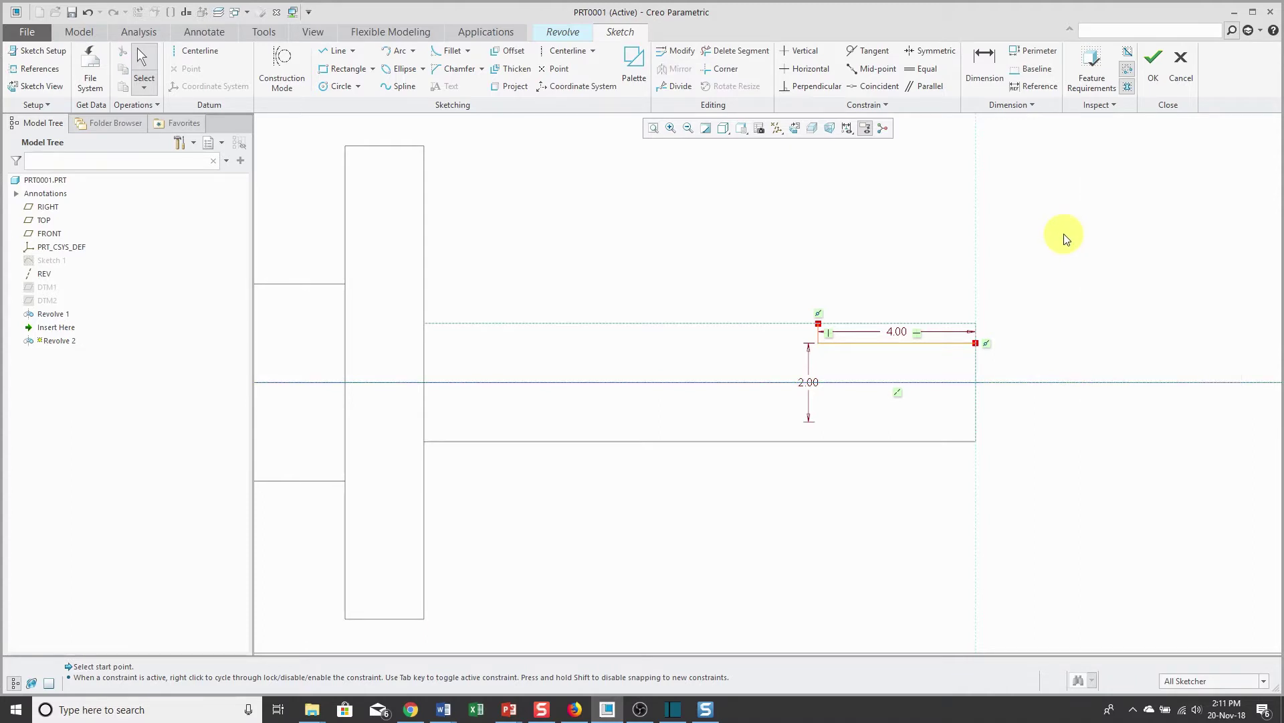
{"action": "left_click", "coordinate": [1152, 65]}
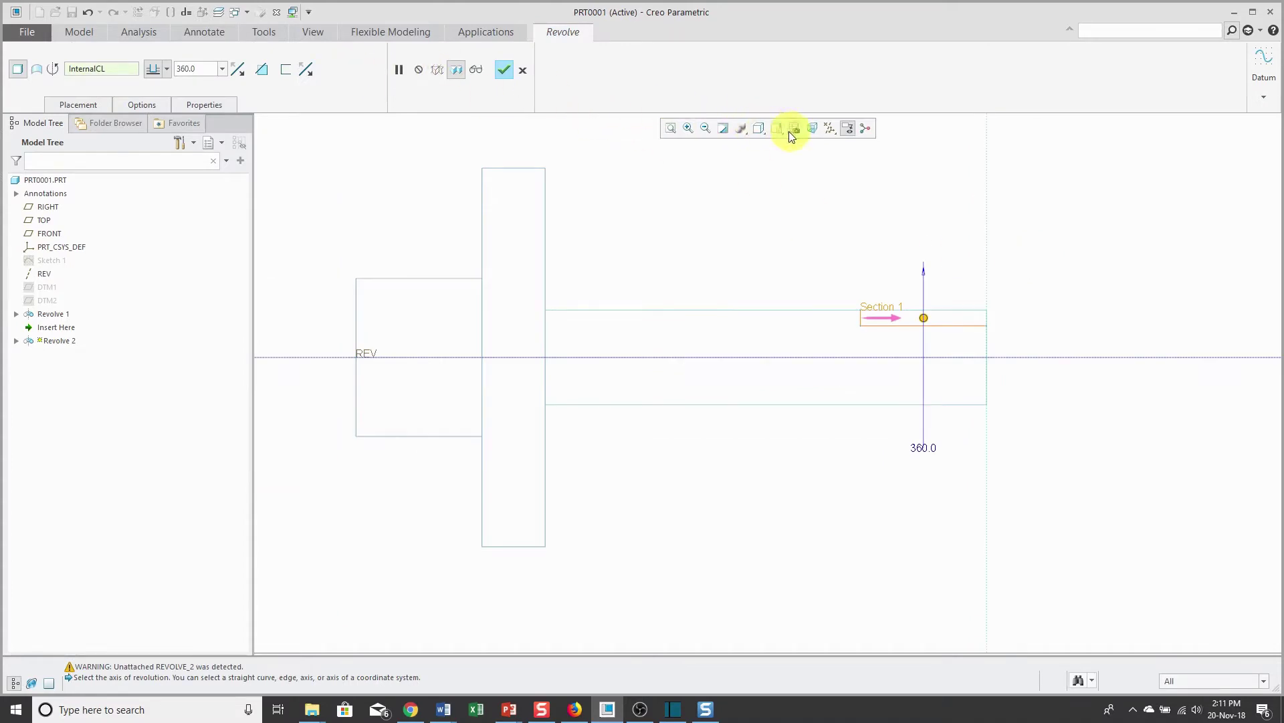
Display the model as Shading With Edges and set the revolve to remove material from the shaft end.
{"action": "left_click", "coordinate": [760, 128]}
{"action": "left_click", "coordinate": [790, 160]}
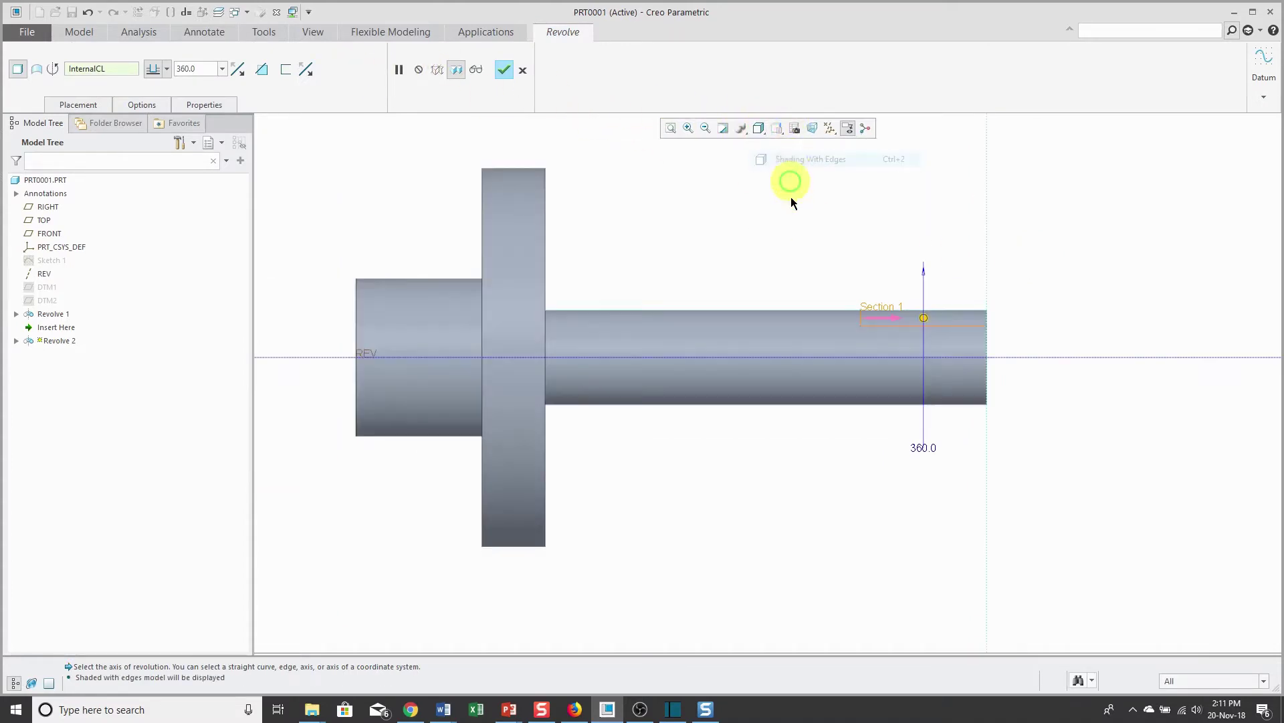
{"action": "key", "text": "ctrl+d"}
{"action": "scroll", "coordinate": [990, 211], "scroll_direction": "up", "scroll_amount": 3}
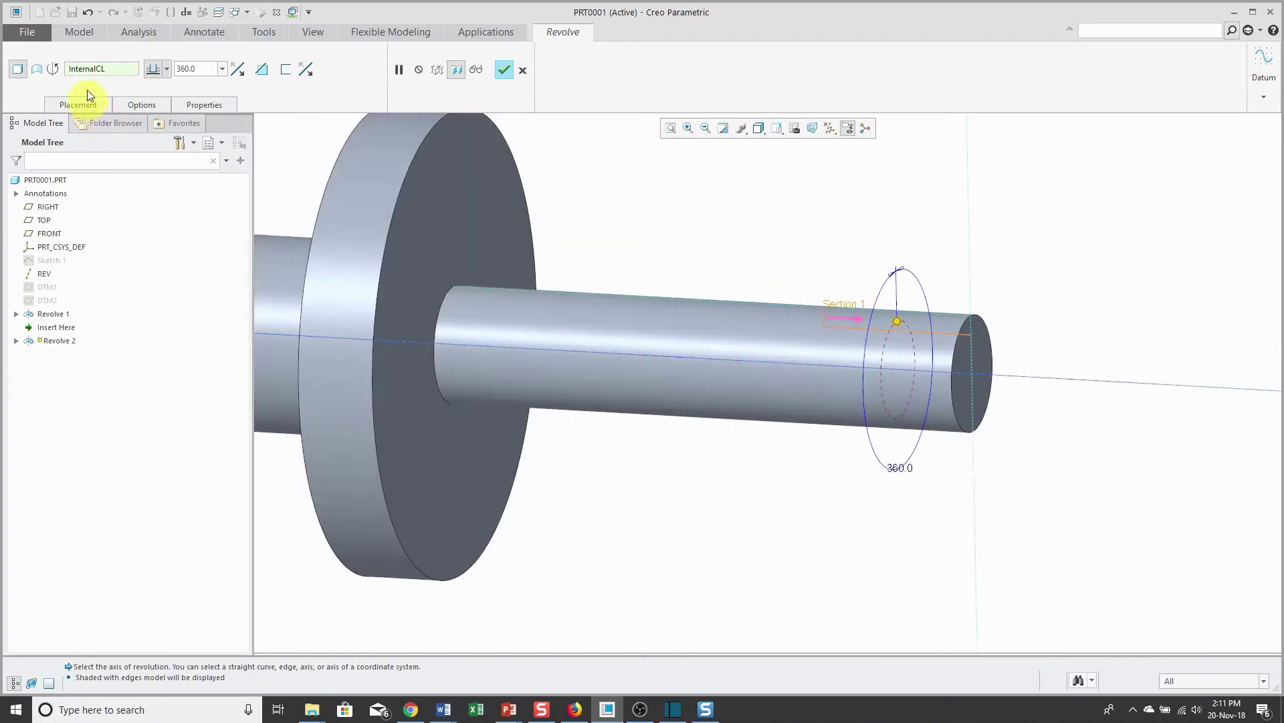
{"action": "right_click", "coordinate": [1018, 218]}
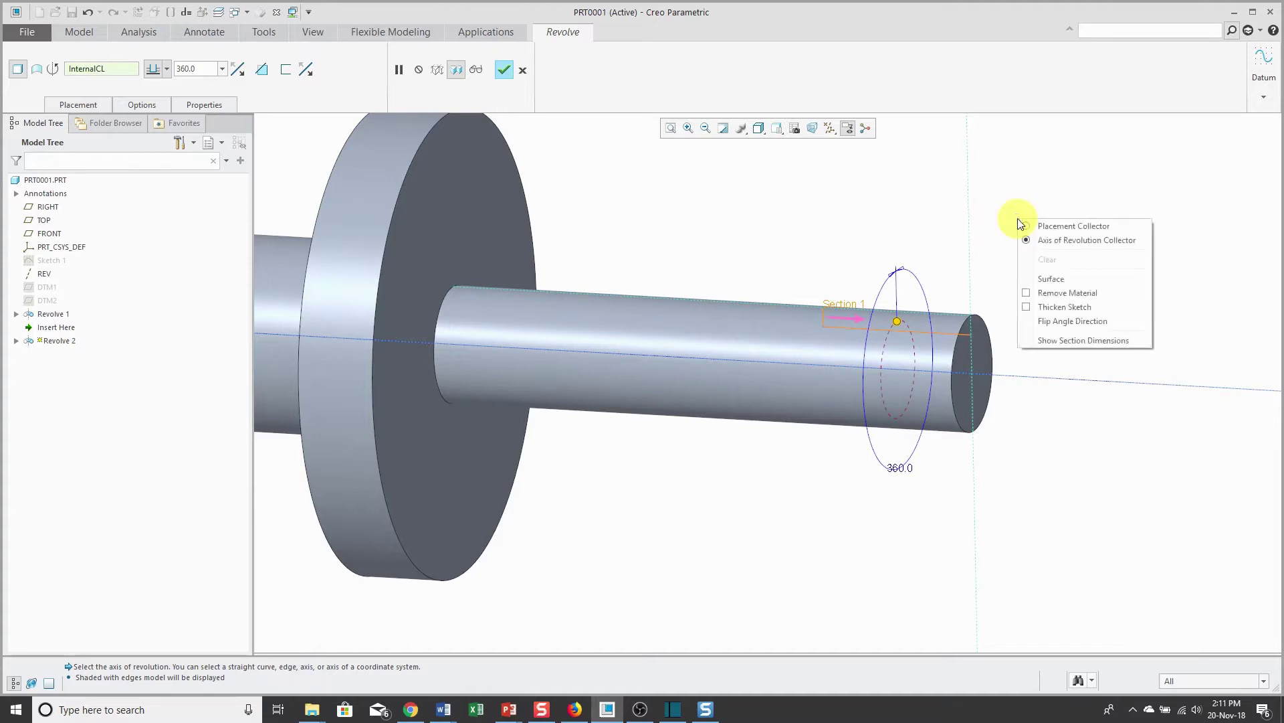
{"action": "left_click", "coordinate": [1067, 293]}
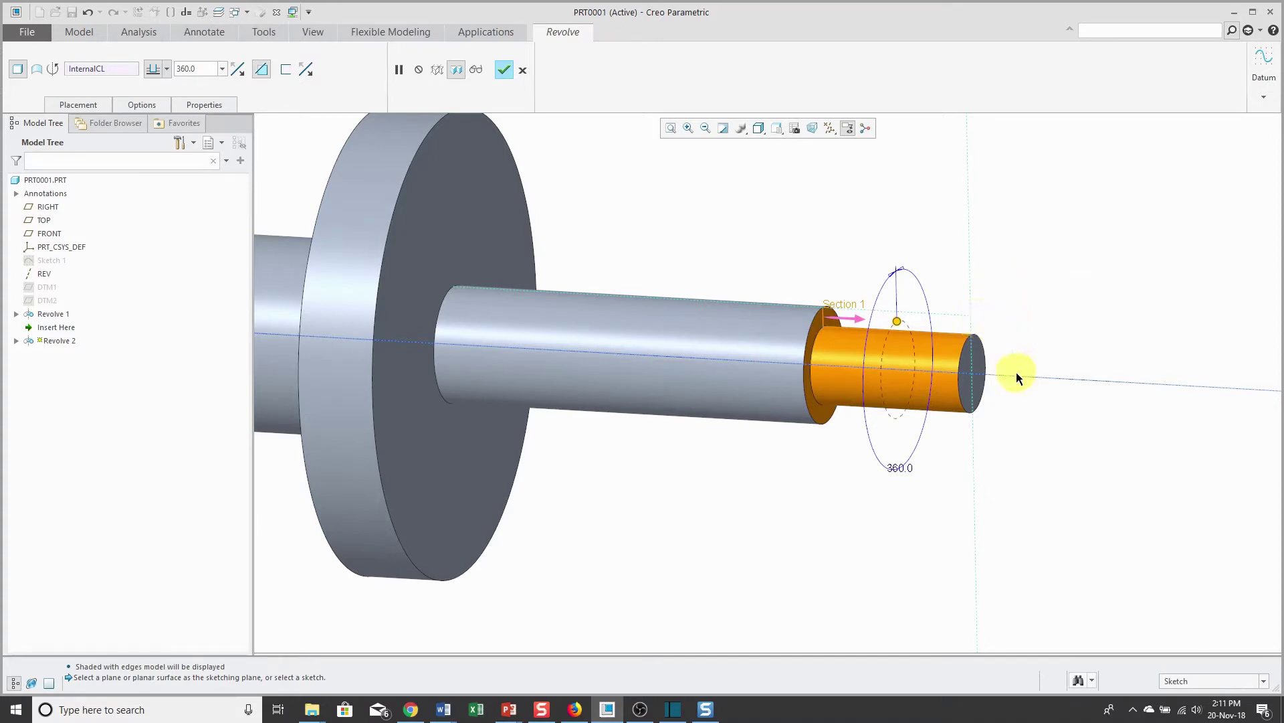
Set the Side 1 angle of the revolved cut to 20 degrees.
{"action": "left_click", "coordinate": [154, 107]}
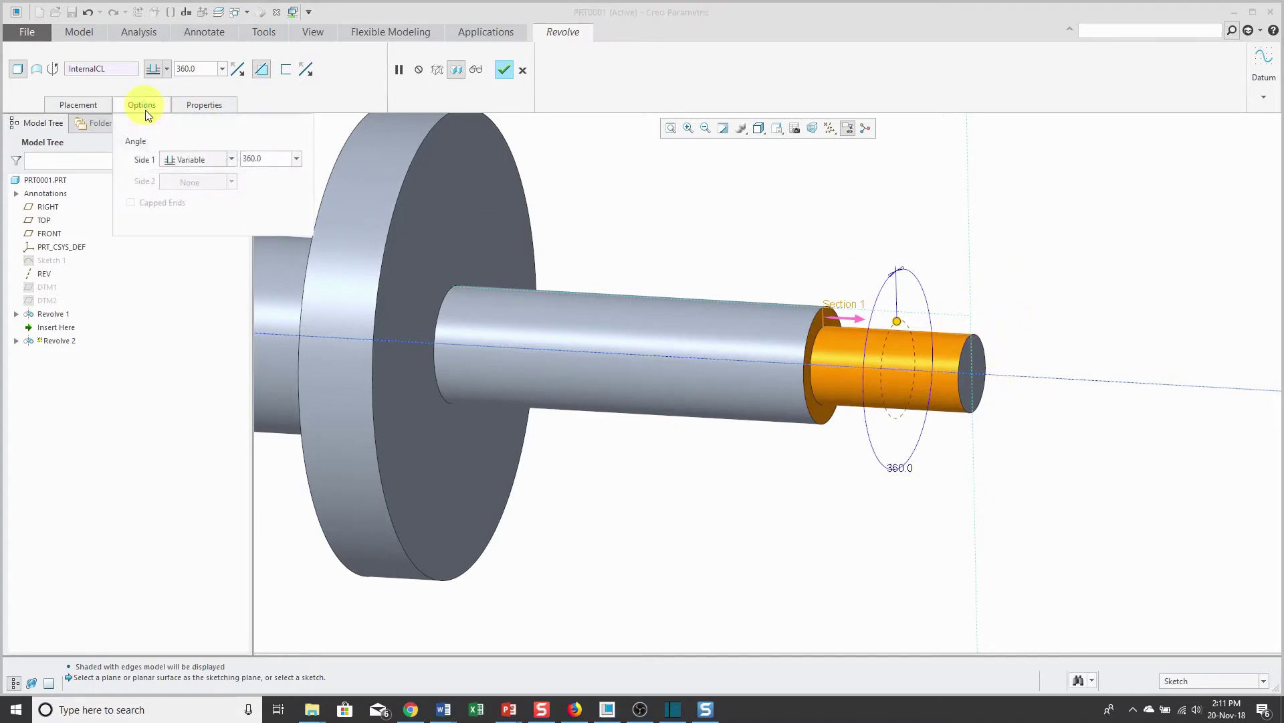
{"action": "double_click", "coordinate": [275, 157]}
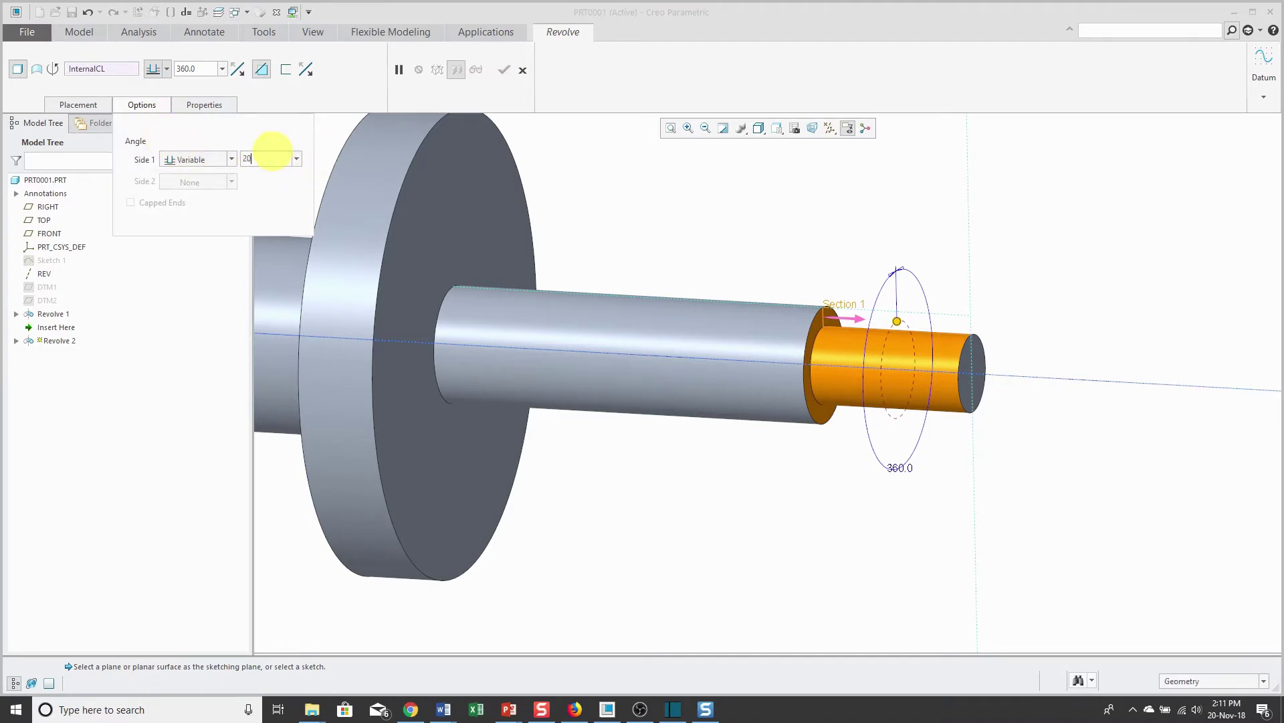
{"action": "type", "text": "20"}
{"action": "key", "text": "Return"}
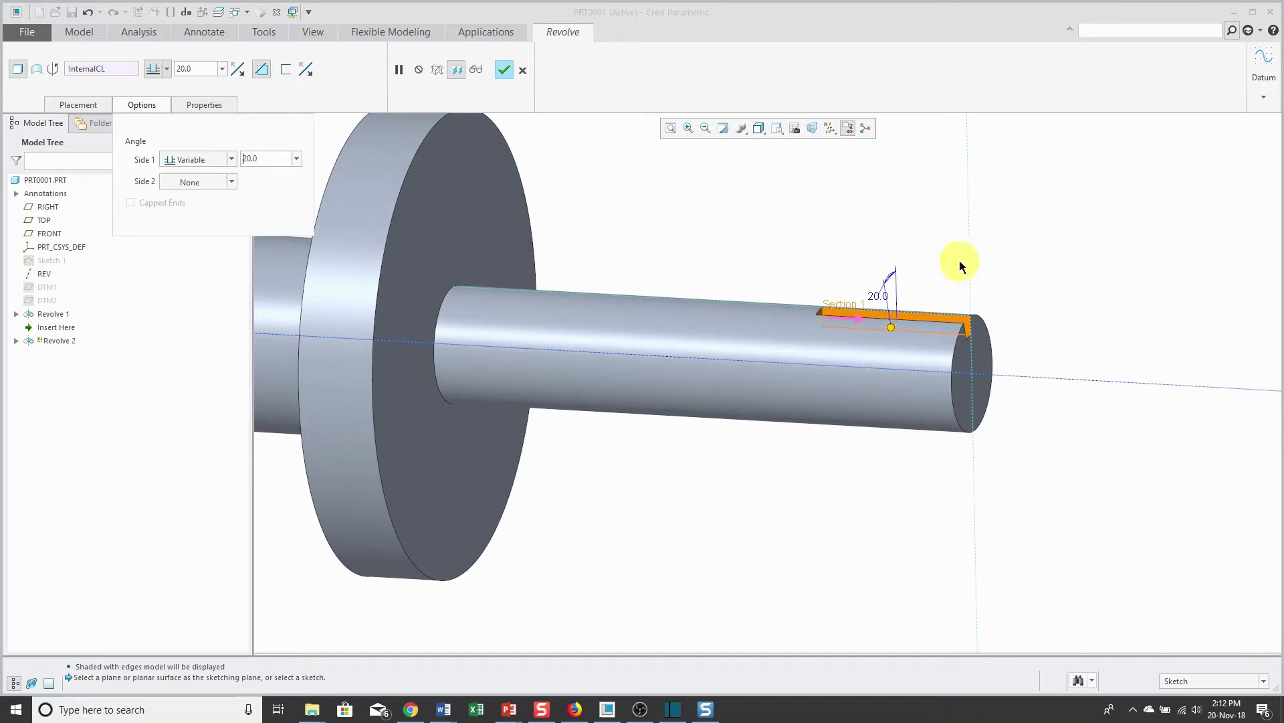
Make the revolved cut's angle symmetric about the sketch plane.
{"action": "mouse_move", "coordinate": [961, 264]}
{"action": "middle_mouse_down"}
{"action": "mouse_move", "coordinate": [925, 267]}
{"action": "mouse_move", "coordinate": [966, 278]}
{"action": "middle_mouse_up"}
{"action": "scroll", "coordinate": [1069, 271], "scroll_direction": "up", "scroll_amount": 3}
{"action": "scroll", "coordinate": [1069, 272], "scroll_direction": "up", "scroll_amount": 2}
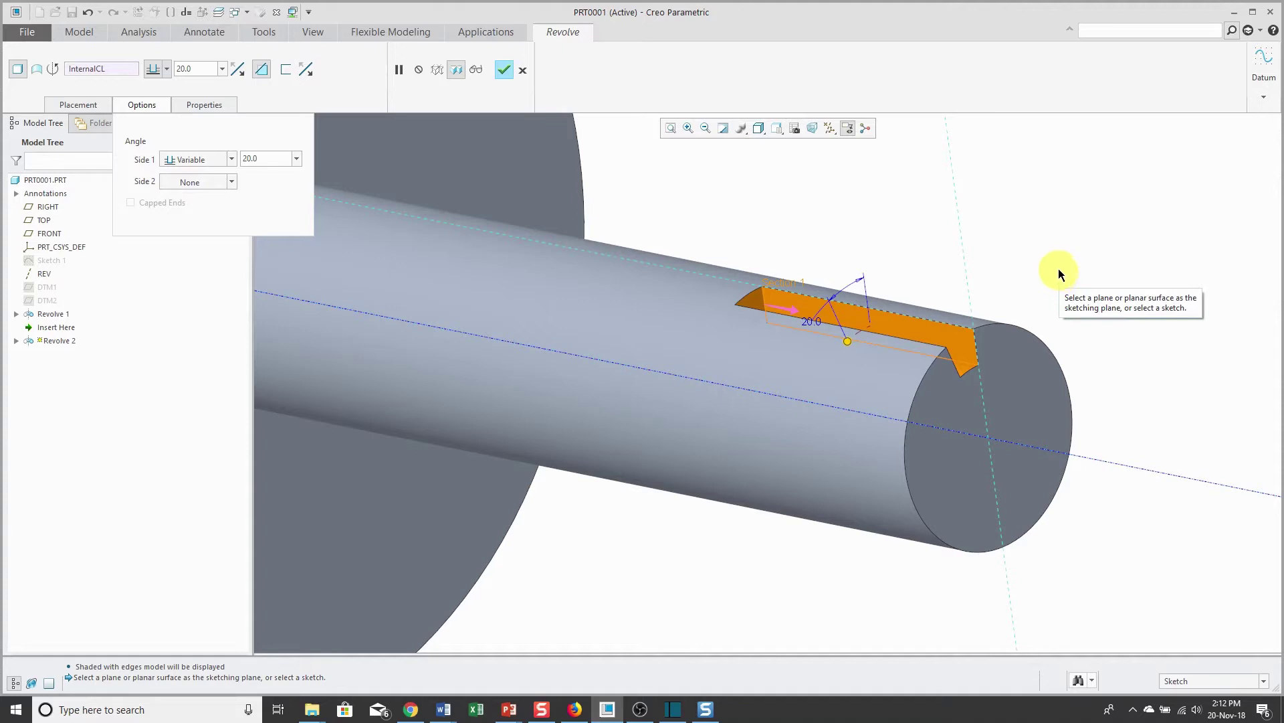
{"action": "left_click", "coordinate": [849, 343]}
{"action": "right_click", "coordinate": [849, 343]}
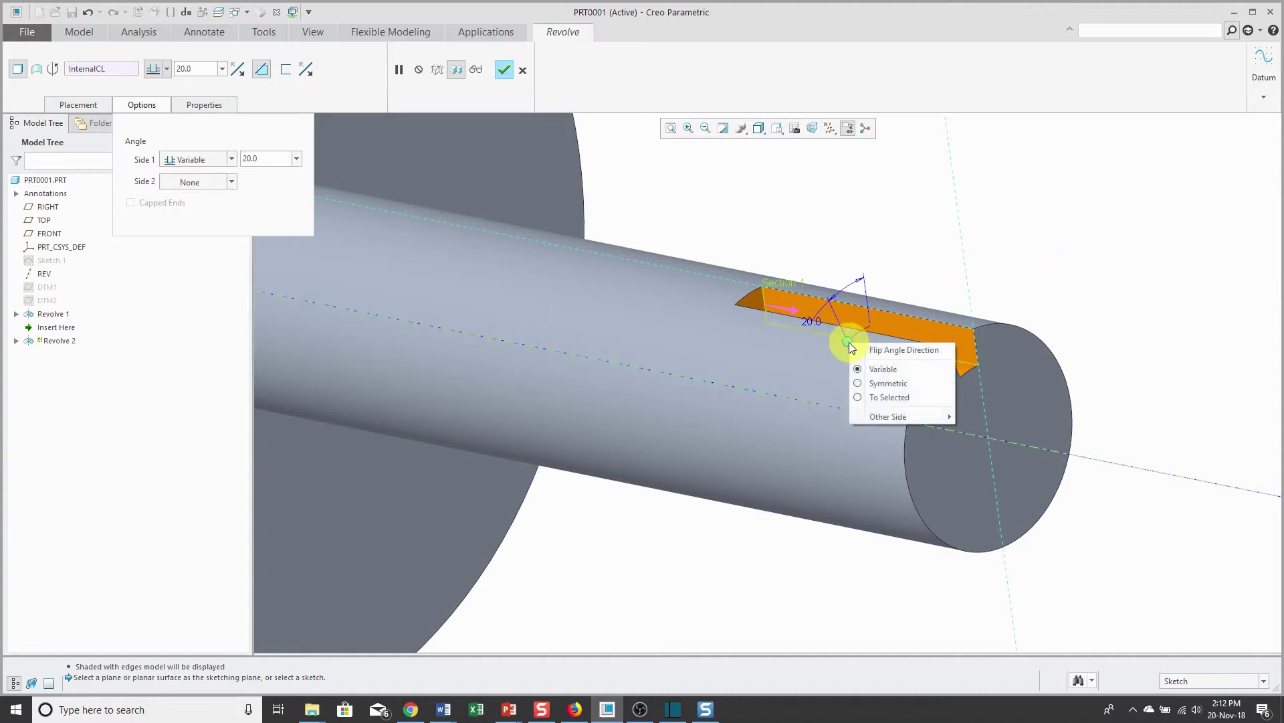
{"action": "left_click", "coordinate": [868, 383]}
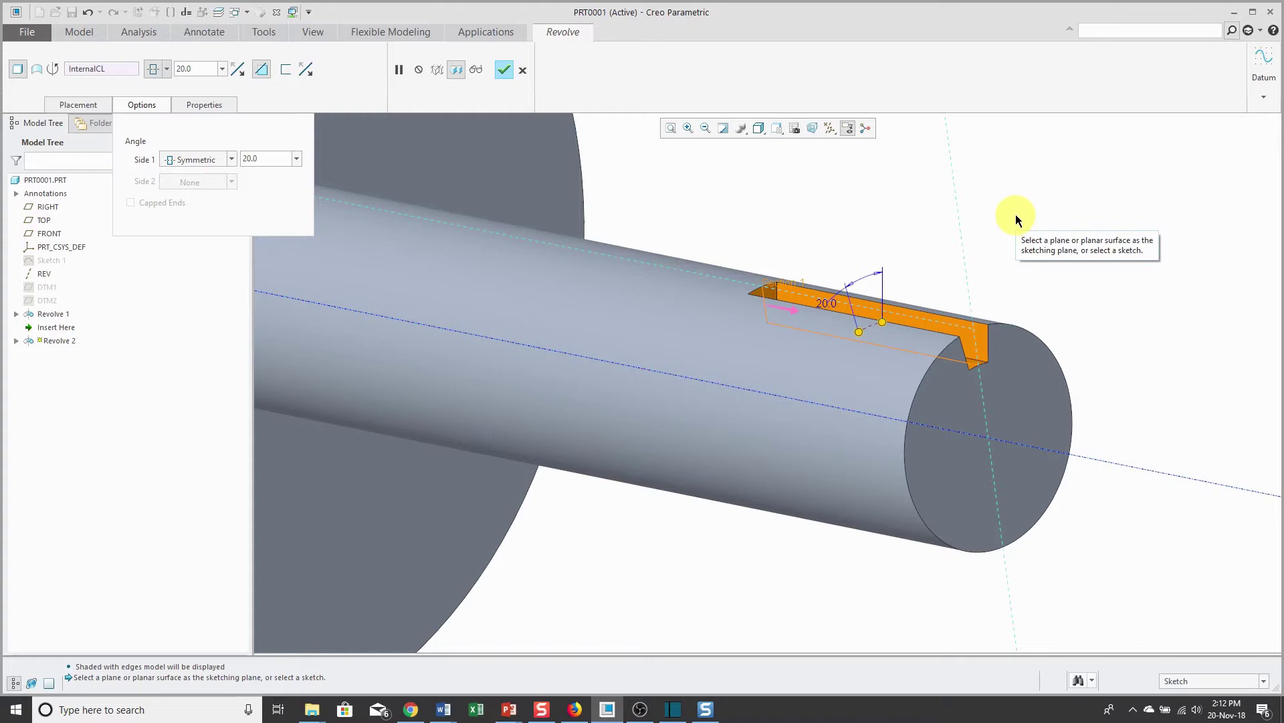
Set the revolved cut's Side 1 angle to To Selected with datum plane DTM1 as reference, and show DTM1.
{"action": "right_click", "coordinate": [859, 332]}
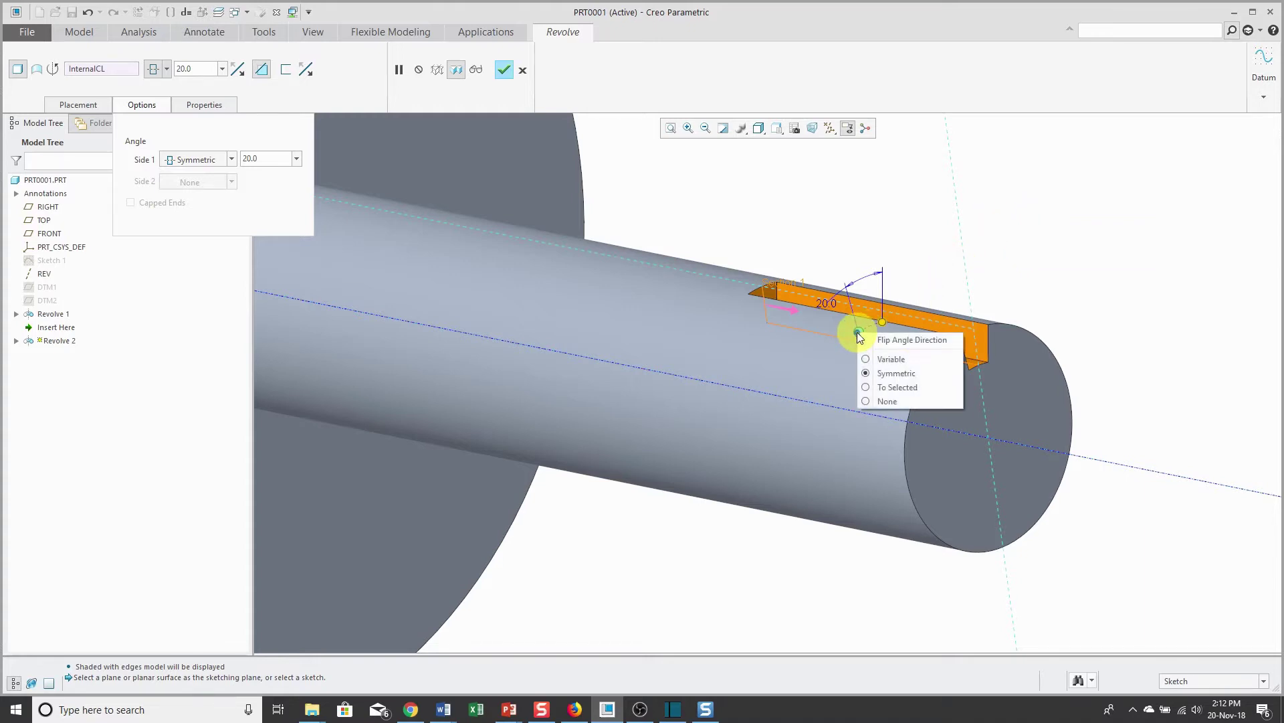
{"action": "left_click", "coordinate": [897, 387]}
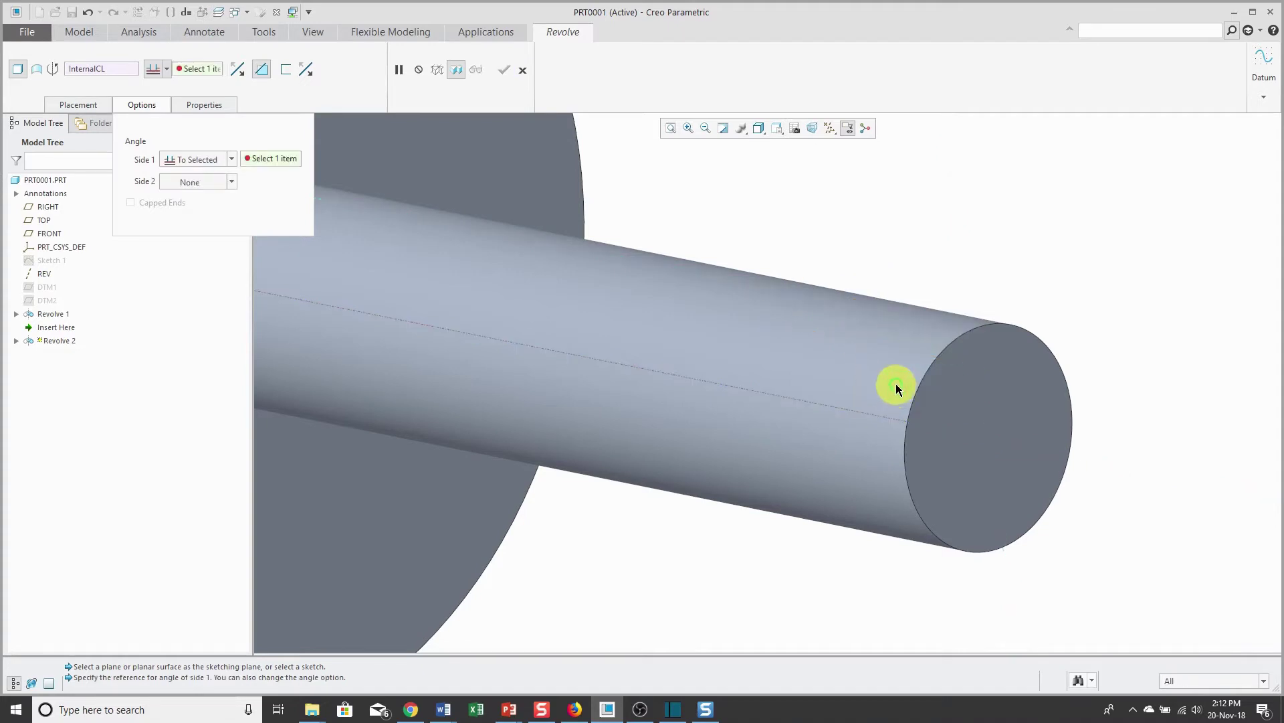
{"action": "scroll", "coordinate": [896, 383], "scroll_direction": "down", "scroll_amount": 3}
{"action": "left_click", "coordinate": [44, 286]}
{"action": "right_click", "coordinate": [43, 289]}
{"action": "left_click", "coordinate": [54, 299]}
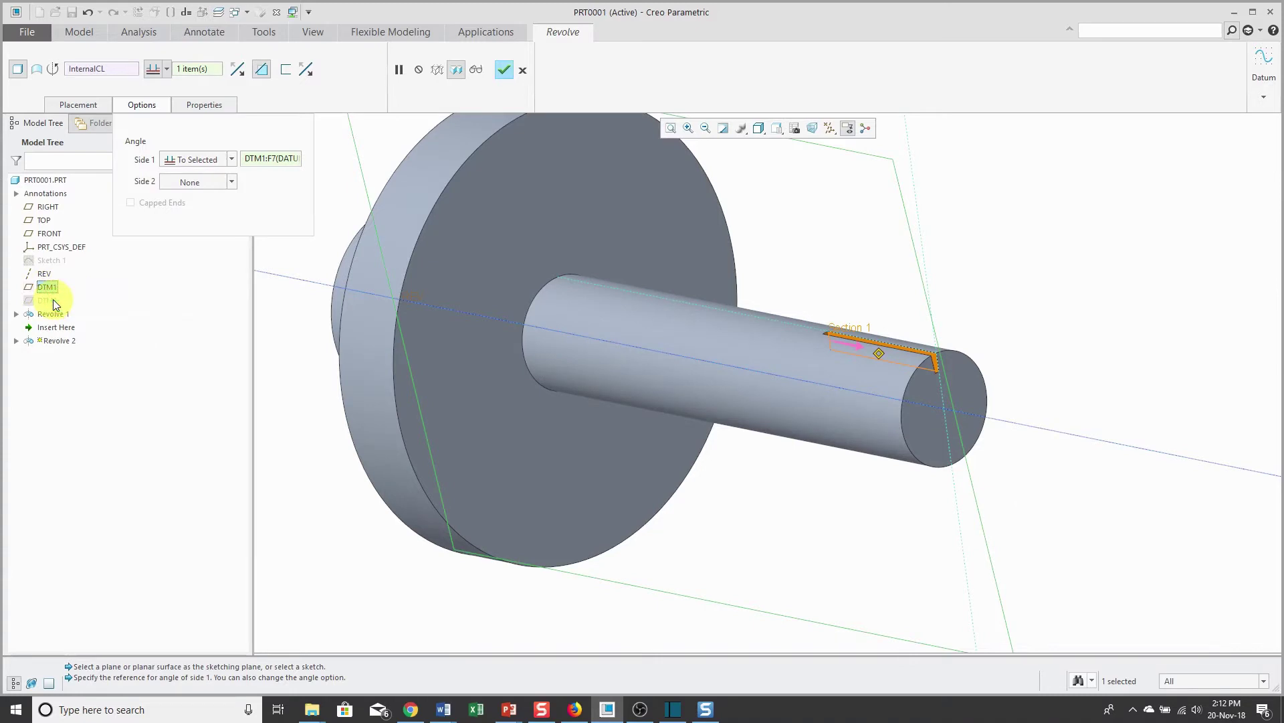
Show datum plane DTM2 and make it the Side 1 angle reference.
{"action": "right_click", "coordinate": [54, 302]}
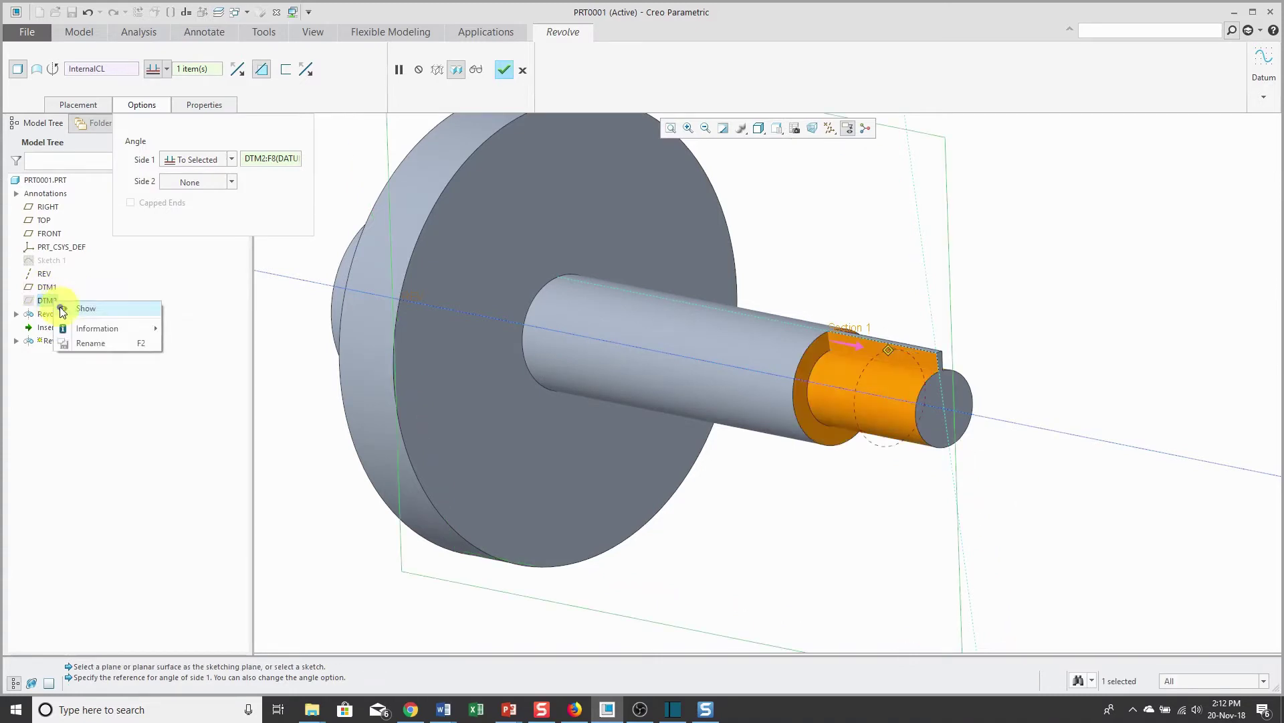
{"action": "left_click", "coordinate": [67, 308]}
{"action": "scroll", "coordinate": [765, 353], "scroll_direction": "down", "scroll_amount": 3}
{"action": "scroll", "coordinate": [989, 311], "scroll_direction": "up", "scroll_amount": 4}
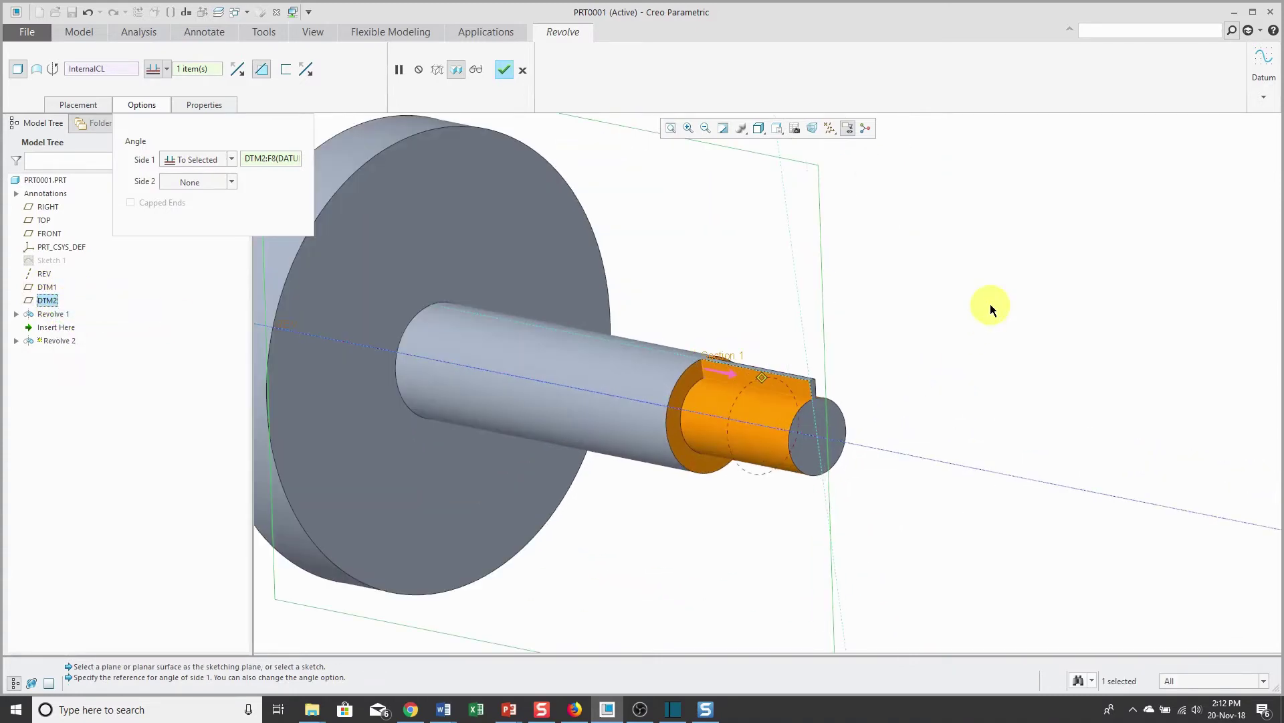
{"action": "scroll", "coordinate": [990, 304], "scroll_direction": "down", "scroll_amount": 1}
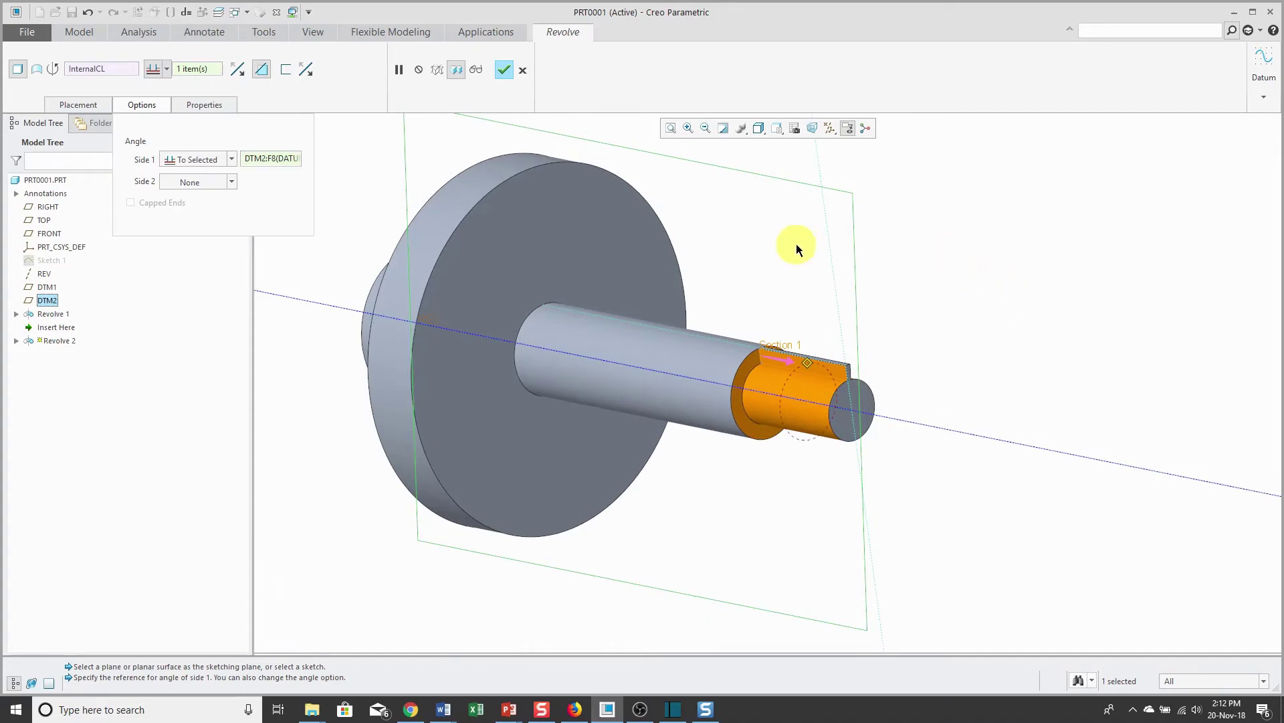
Try flipping the material side of the revolved cut and flip it back.
{"action": "left_click", "coordinate": [306, 69]}
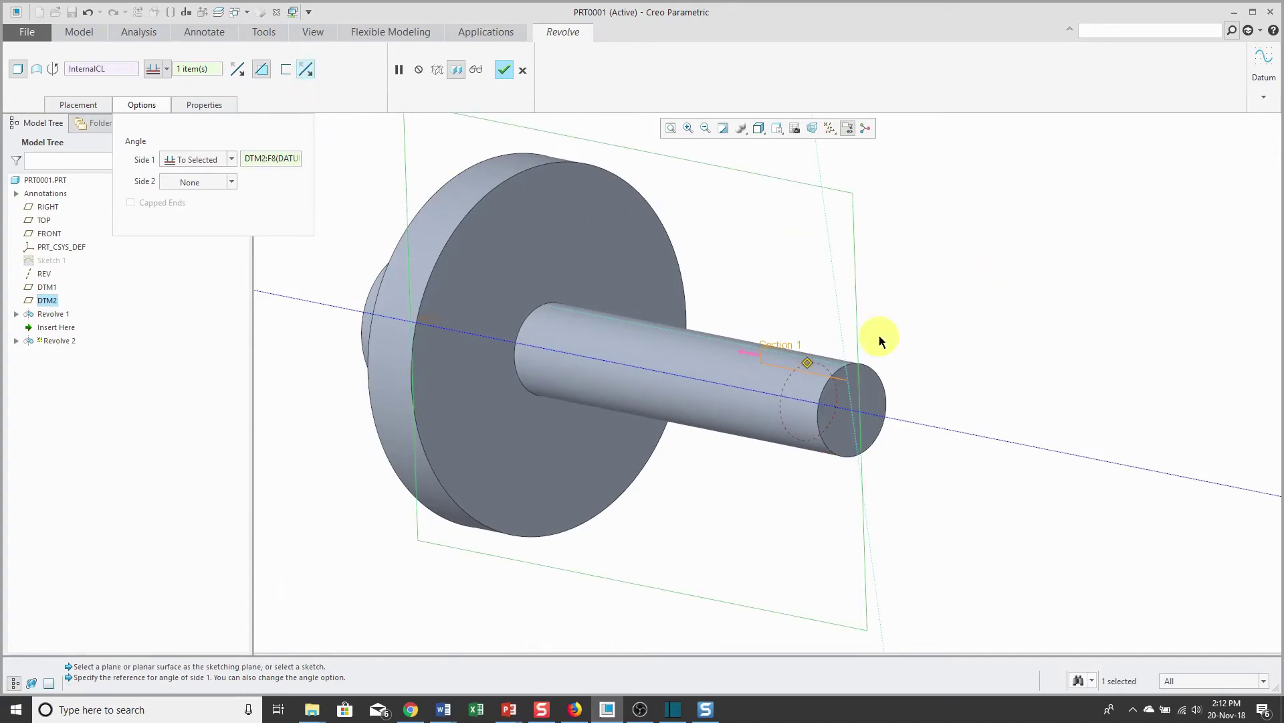
{"action": "left_click", "coordinate": [753, 352]}
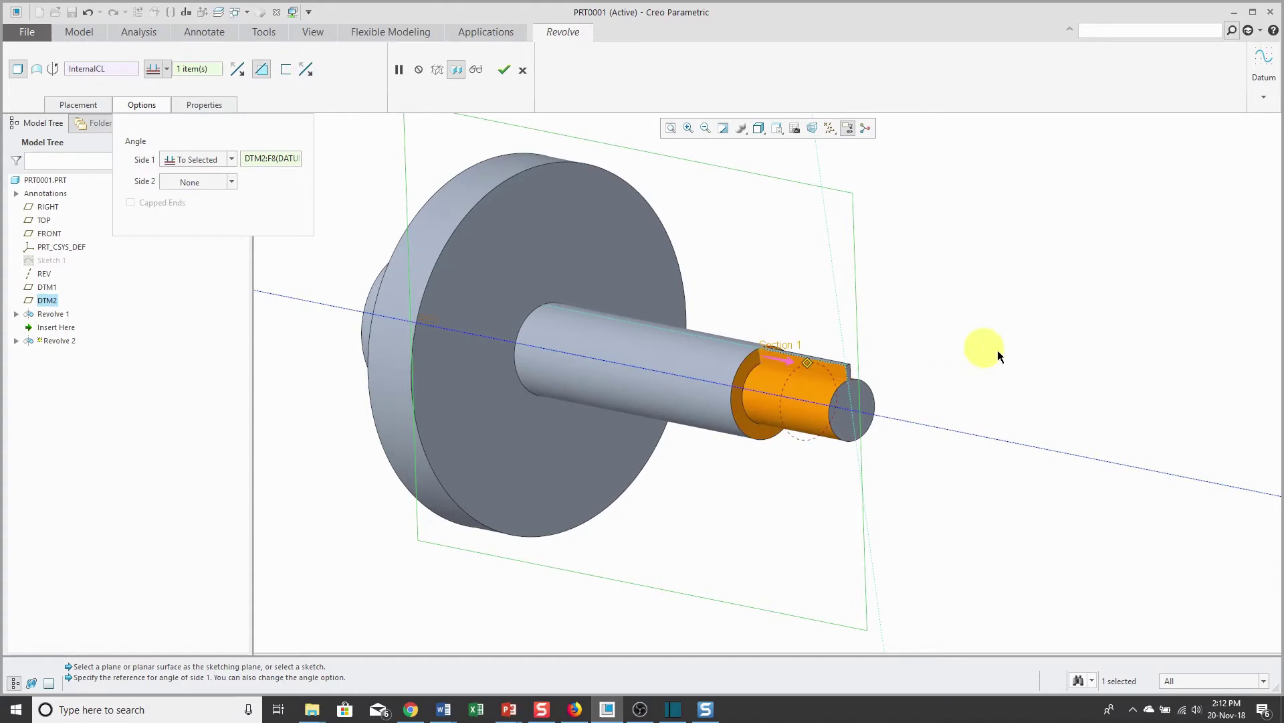
{"action": "middle_click_drag", "start_coordinate": [796, 365], "coordinate": [840, 361]}
{"action": "scroll", "coordinate": [840, 365], "scroll_direction": "down", "scroll_amount": 3}
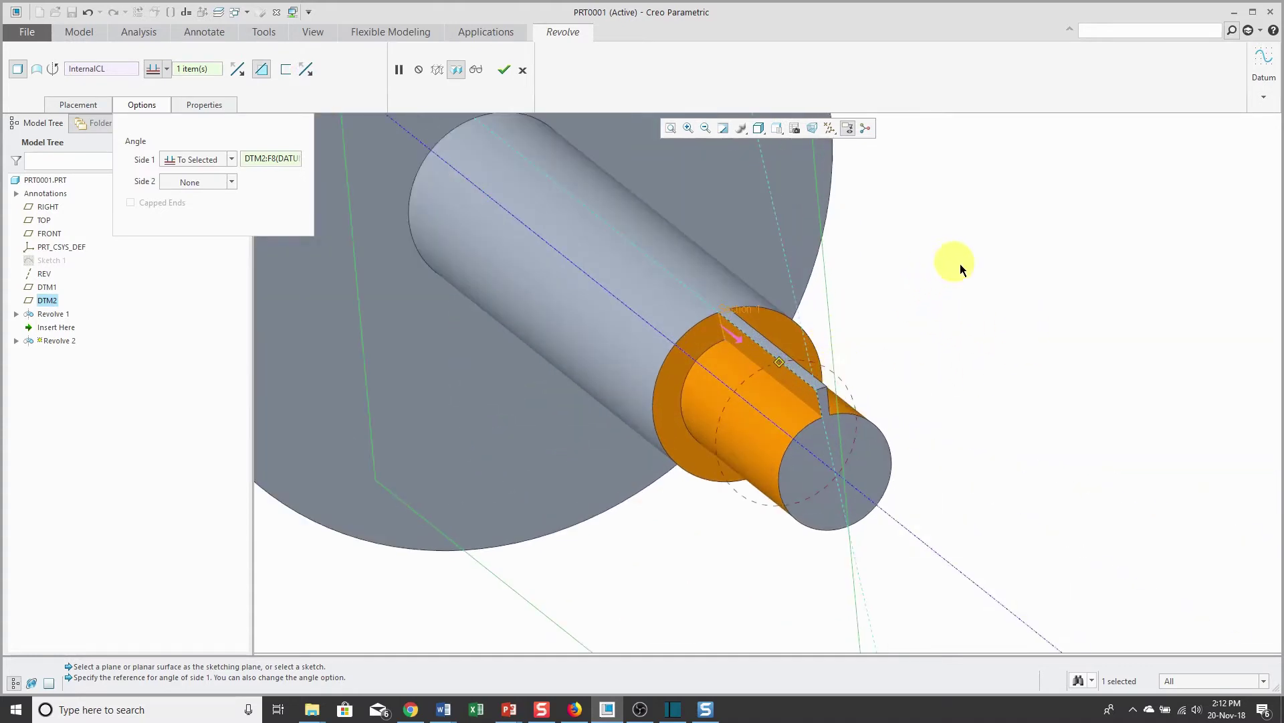
Turn on the datum plane display and replace the Side 1 angle reference with datum plane DTM1.
{"action": "right_click", "coordinate": [276, 157]}
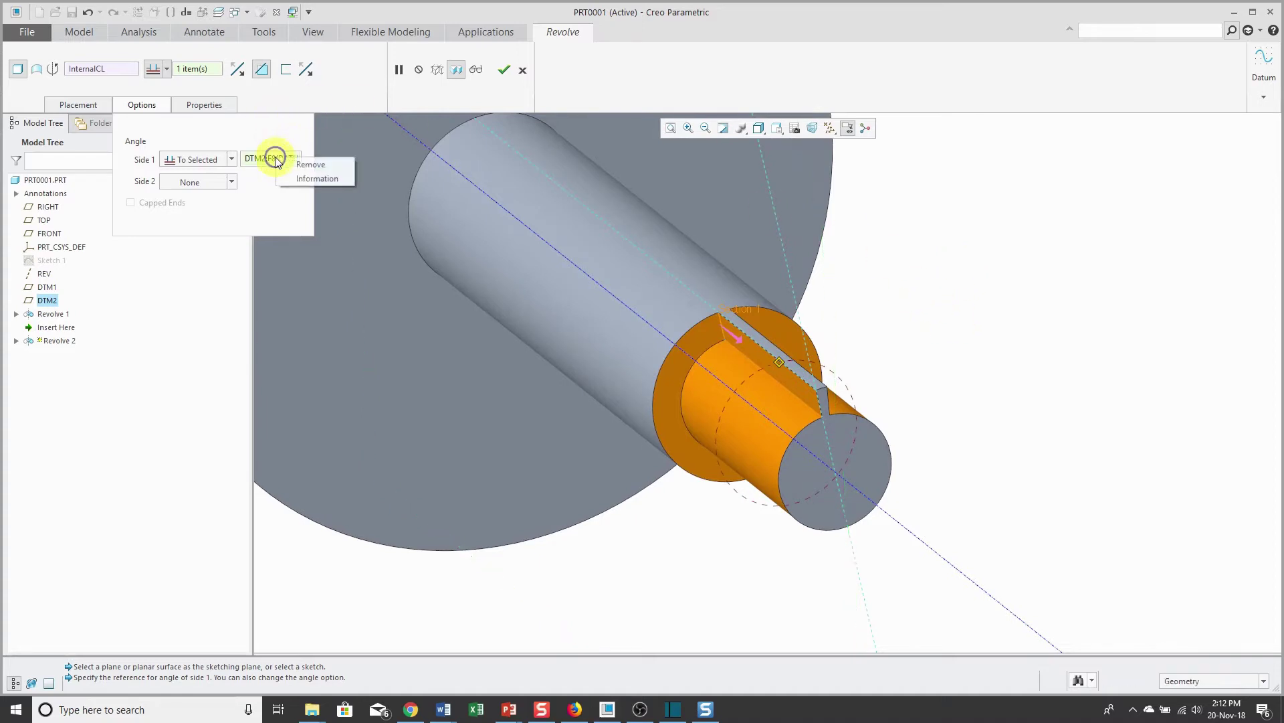
{"action": "left_click", "coordinate": [309, 166]}
{"action": "scroll", "coordinate": [767, 352], "scroll_direction": "up", "scroll_amount": 3}
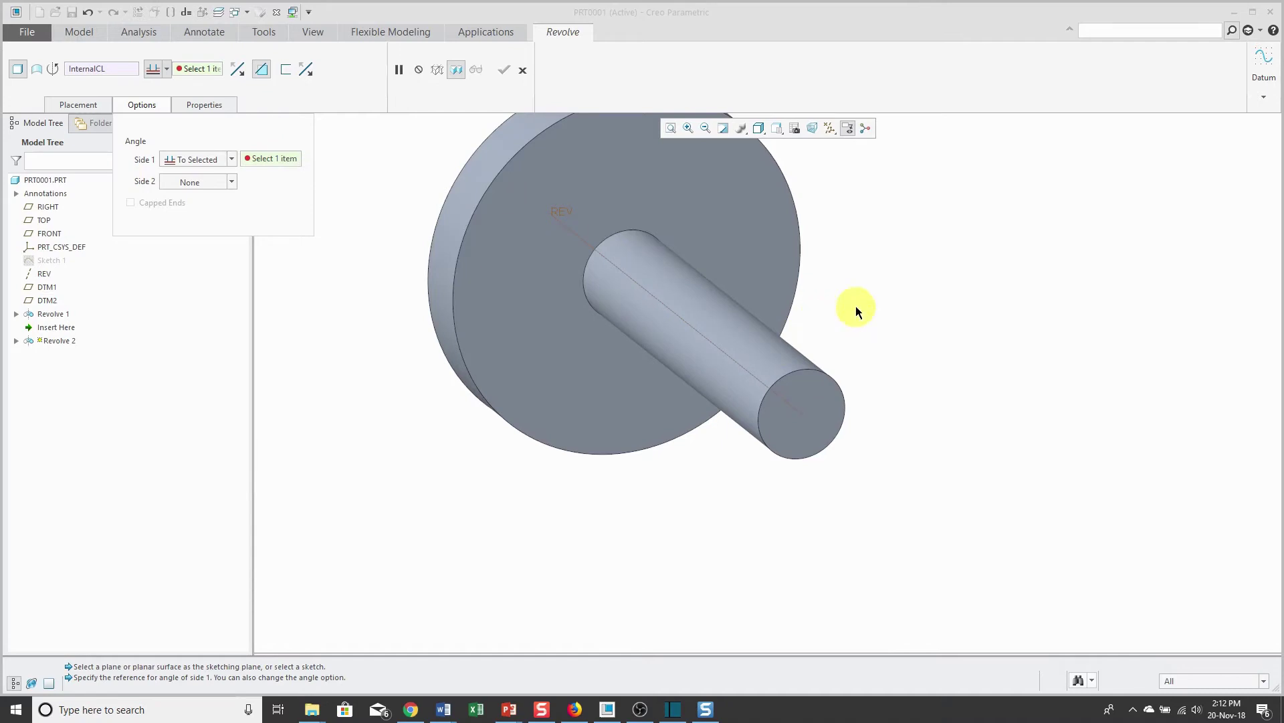
{"action": "left_click", "coordinate": [830, 127]}
{"action": "left_click", "coordinate": [867, 202]}
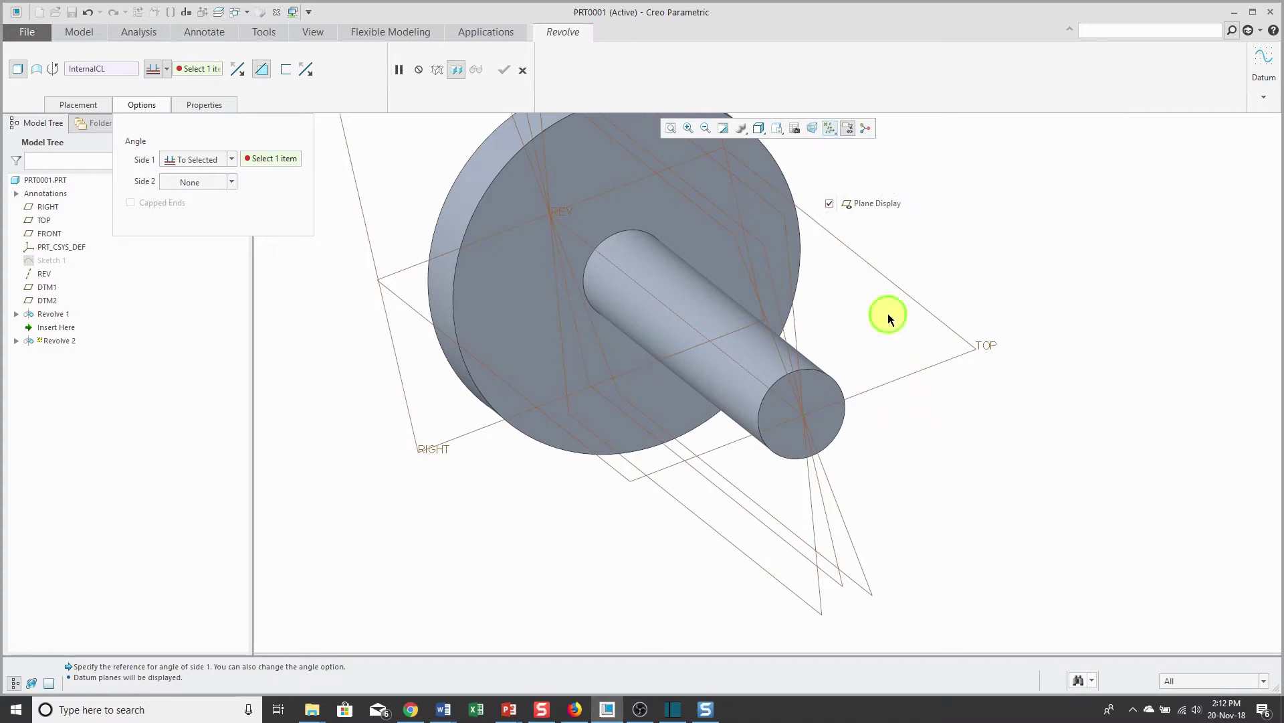
{"action": "scroll", "coordinate": [863, 335], "scroll_direction": "up", "scroll_amount": 2}
{"action": "left_click", "coordinate": [617, 147]}
{"action": "scroll", "coordinate": [827, 380], "scroll_direction": "down", "scroll_amount": 5}
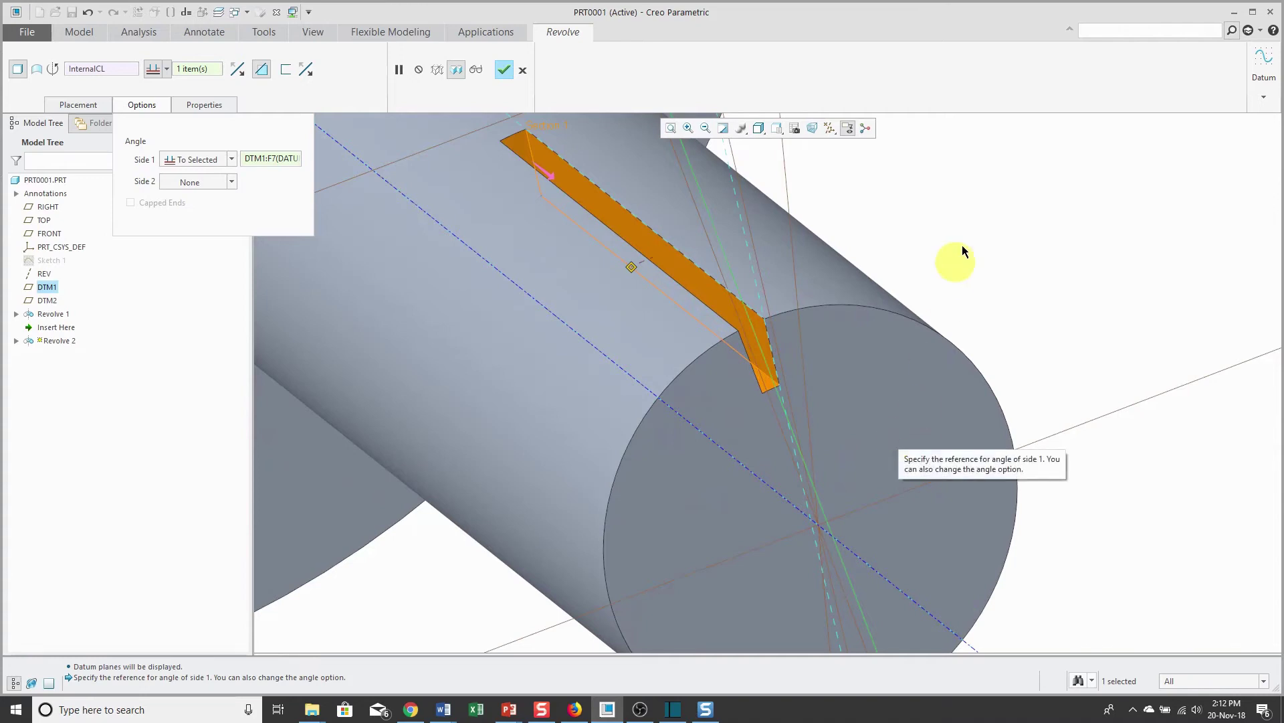
Add a second side to the revolved cut and extend it up to datum plane DTM2.
{"action": "right_click", "coordinate": [954, 284]}
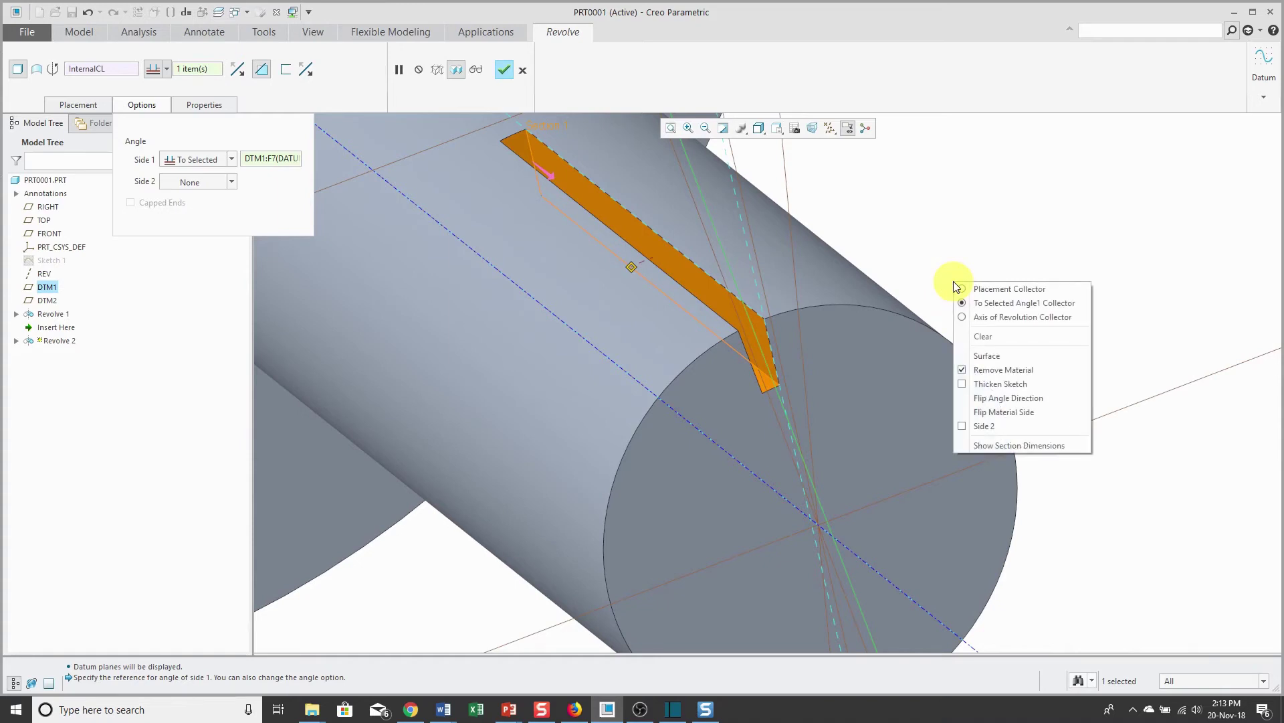
{"action": "left_click", "coordinate": [984, 427]}
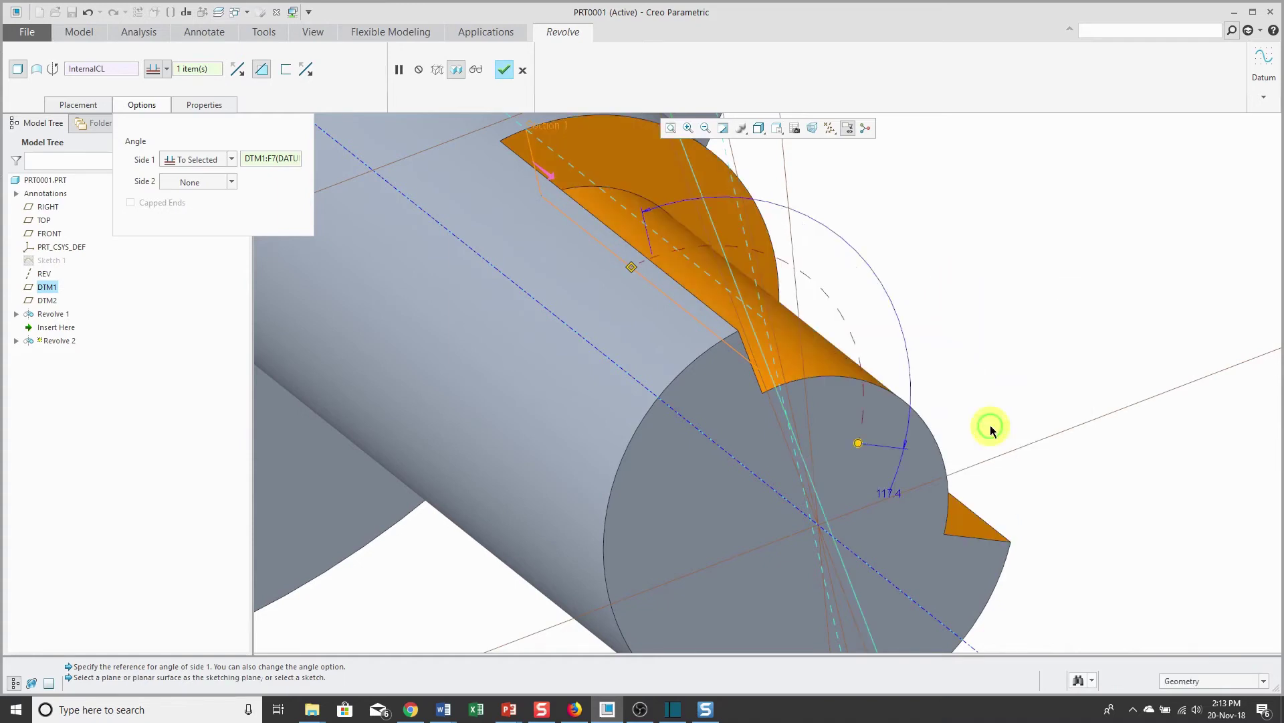
{"action": "middle_click_drag", "start_coordinate": [989, 430], "coordinate": [917, 430]}
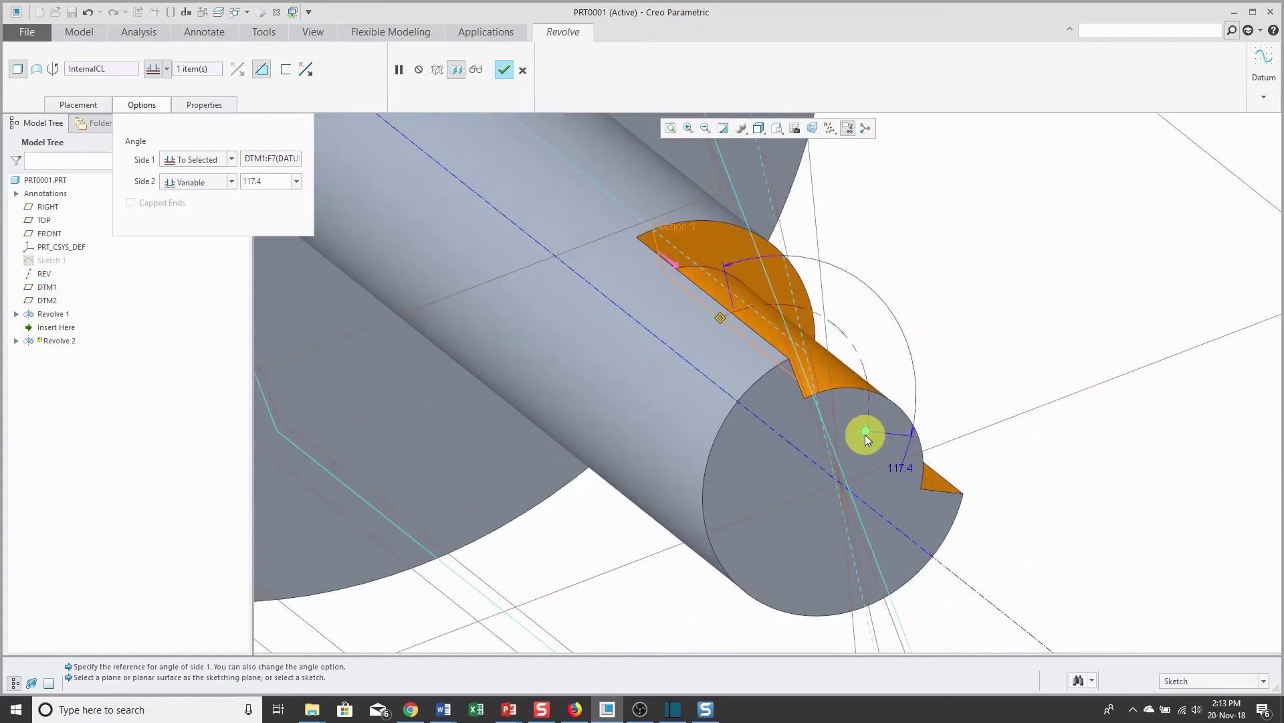
{"action": "left_click_drag", "start_coordinate": [865, 433], "coordinate": [897, 346]}
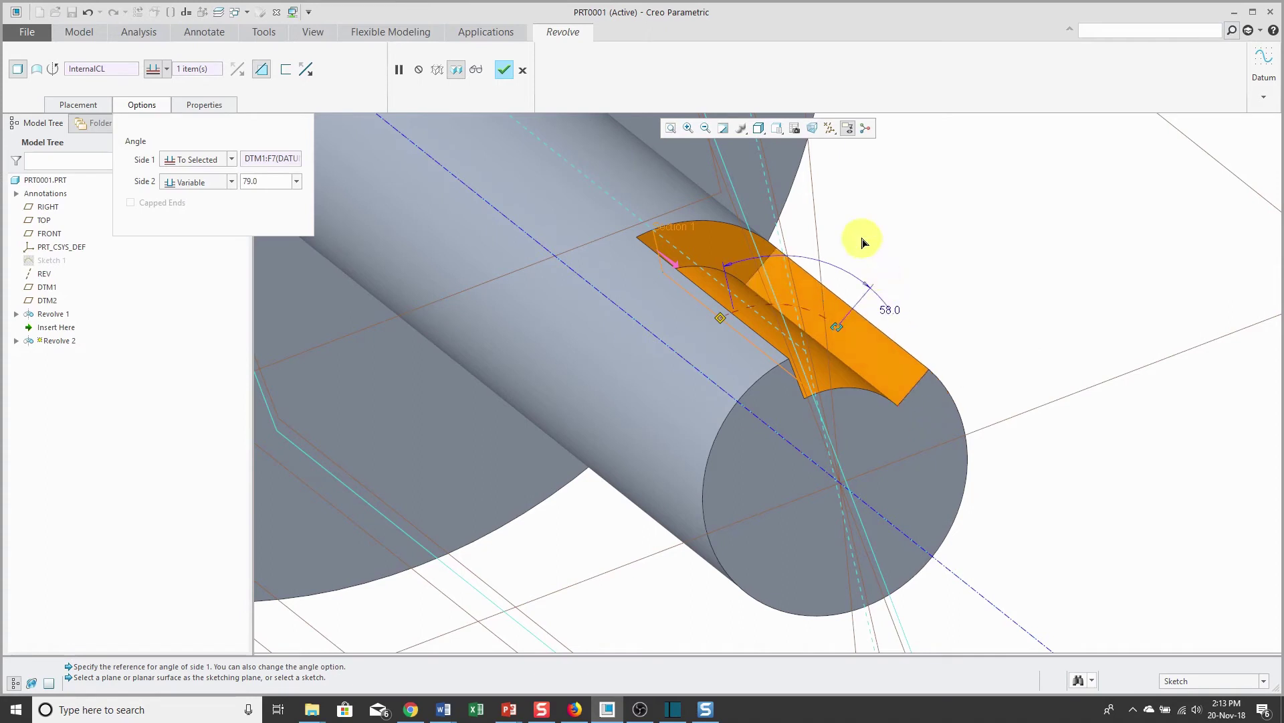
{"action": "left_click_drag", "start_coordinate": [863, 240], "coordinate": [816, 216]}
{"action": "left_click", "coordinate": [816, 216]}
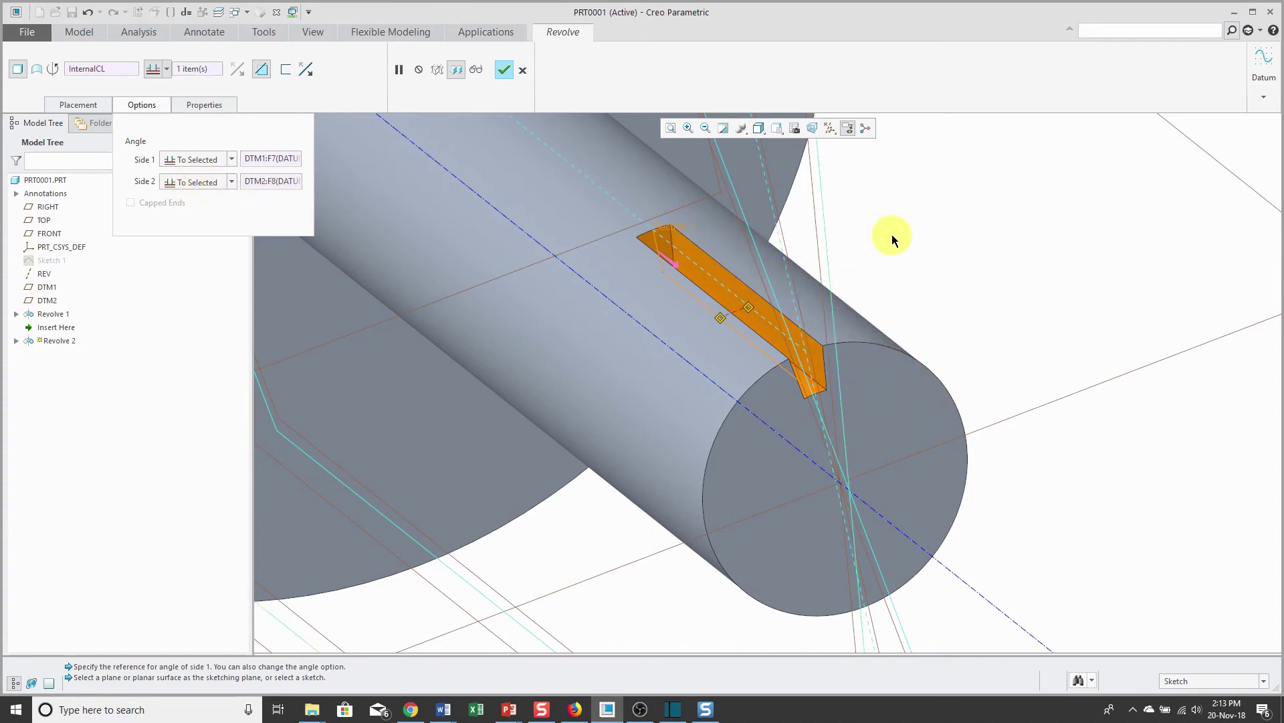
Complete the revolved cut and turn off the datum plane display.
{"action": "scroll", "coordinate": [1010, 482], "scroll_direction": "up", "scroll_amount": 5}
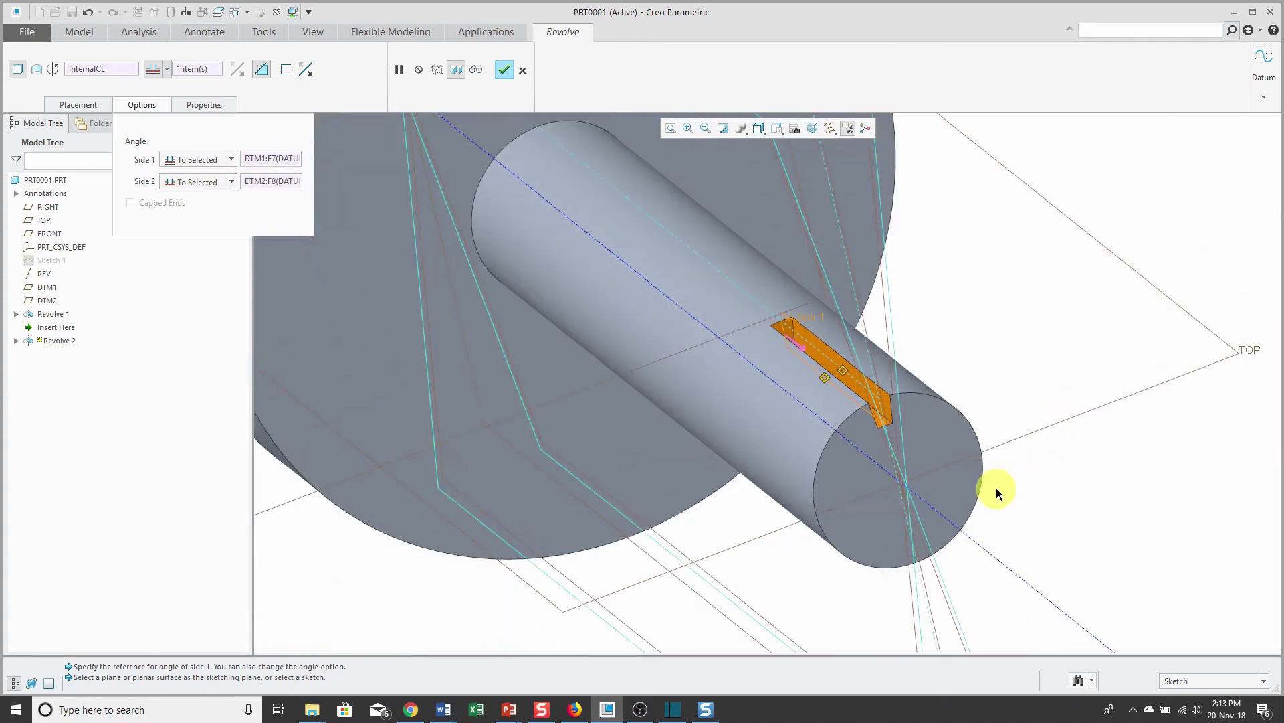
{"action": "middle_click_drag", "start_coordinate": [1038, 435], "coordinate": [999, 420]}
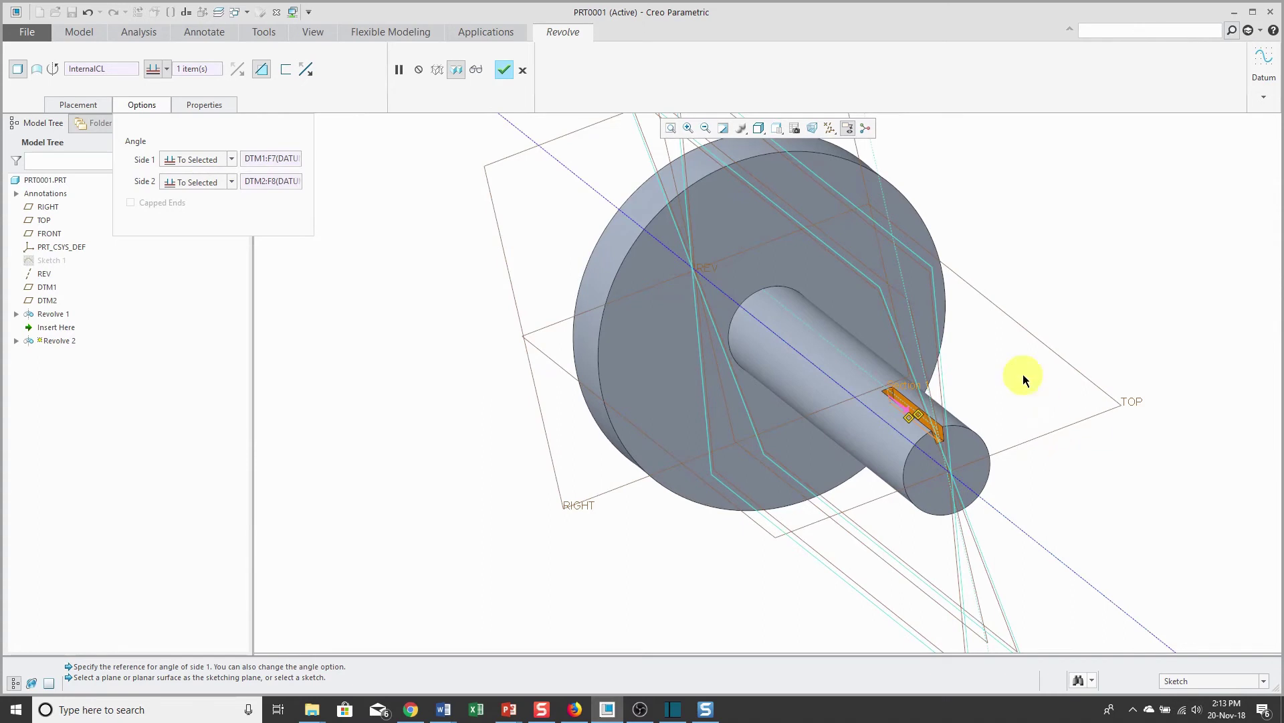
{"action": "left_click", "coordinate": [502, 71]}
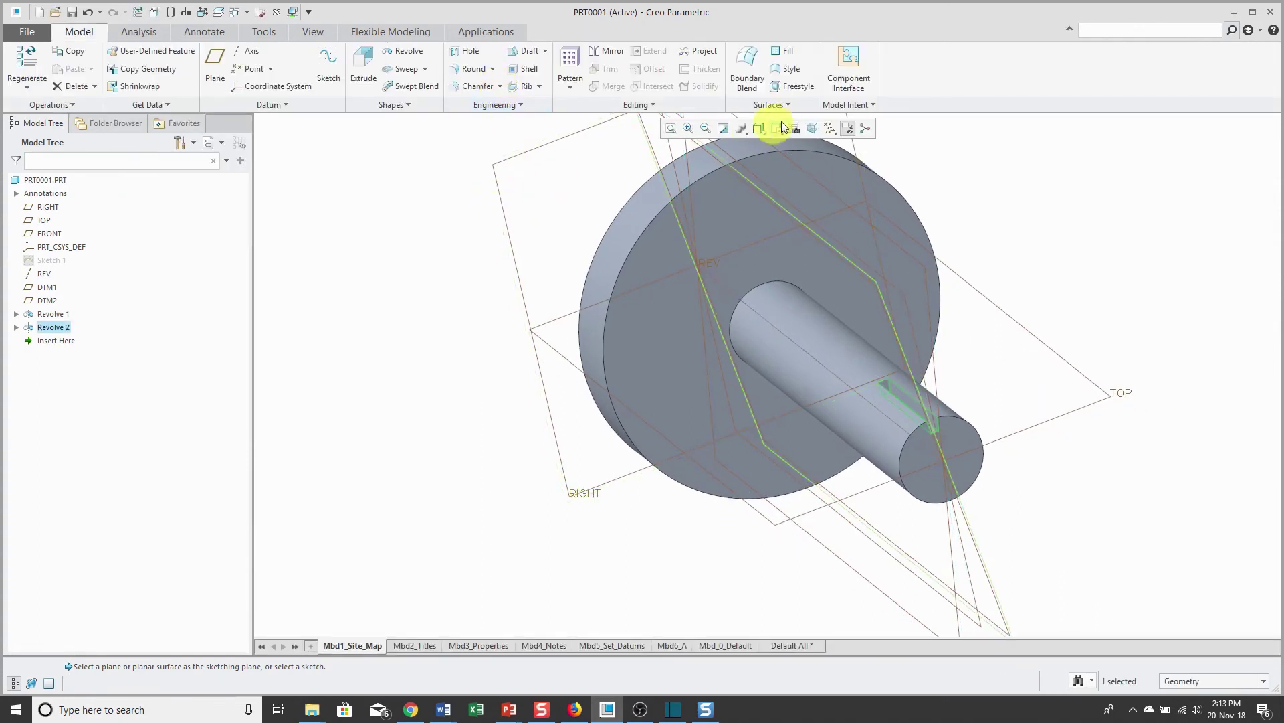
{"action": "left_click", "coordinate": [830, 127]}
{"action": "left_click", "coordinate": [858, 203]}
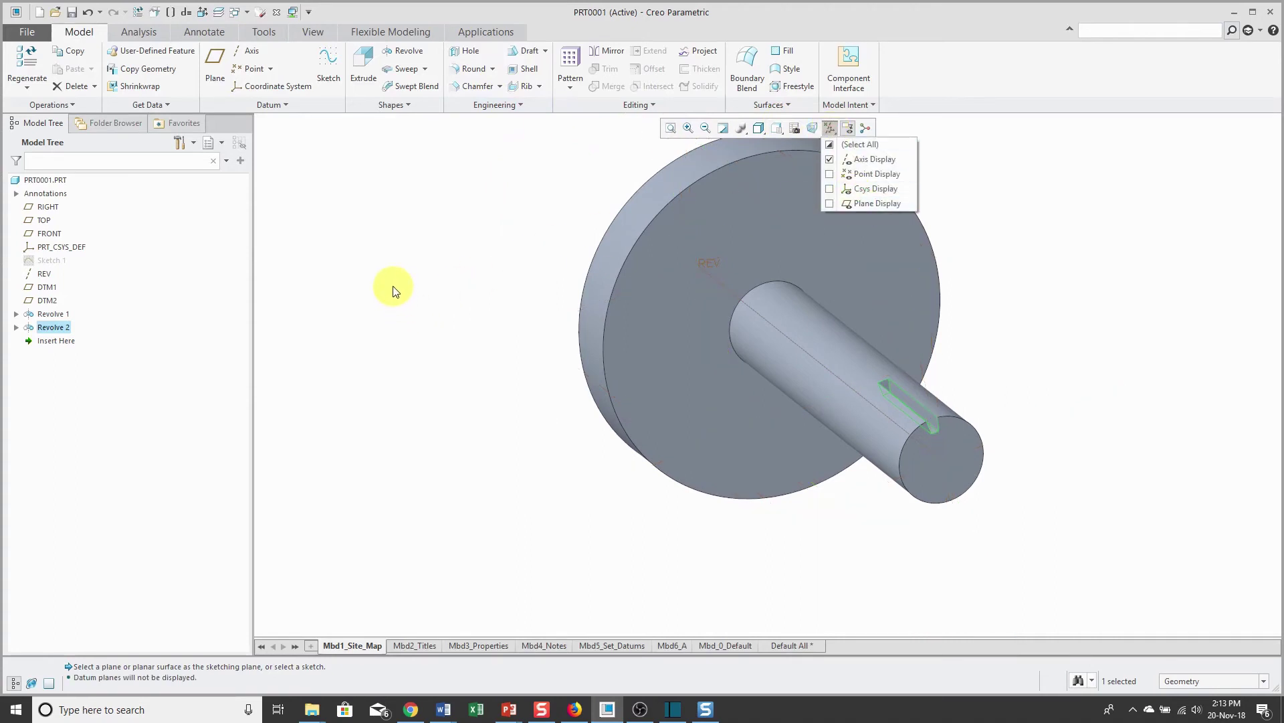
Start an Axis pattern of the revolved cut around the REV axis.
{"action": "left_click", "coordinate": [567, 74]}
{"action": "left_click", "coordinate": [55, 72]}
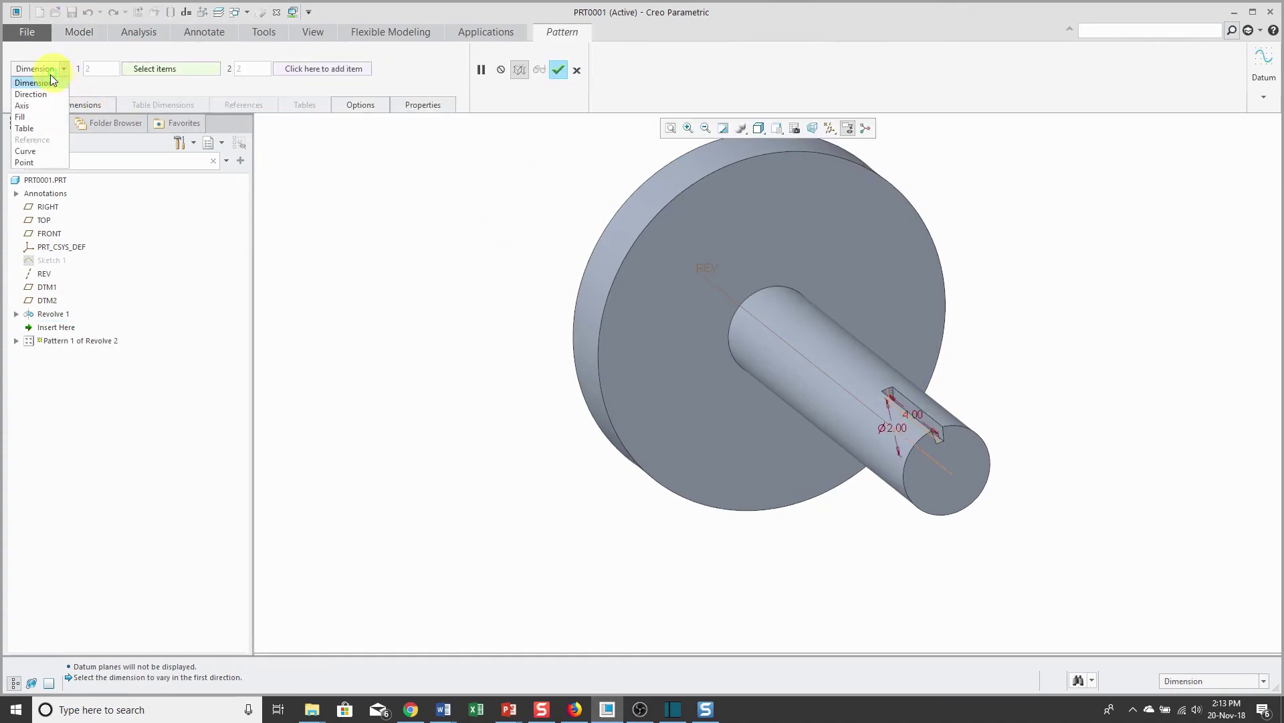
{"action": "left_click", "coordinate": [34, 106]}
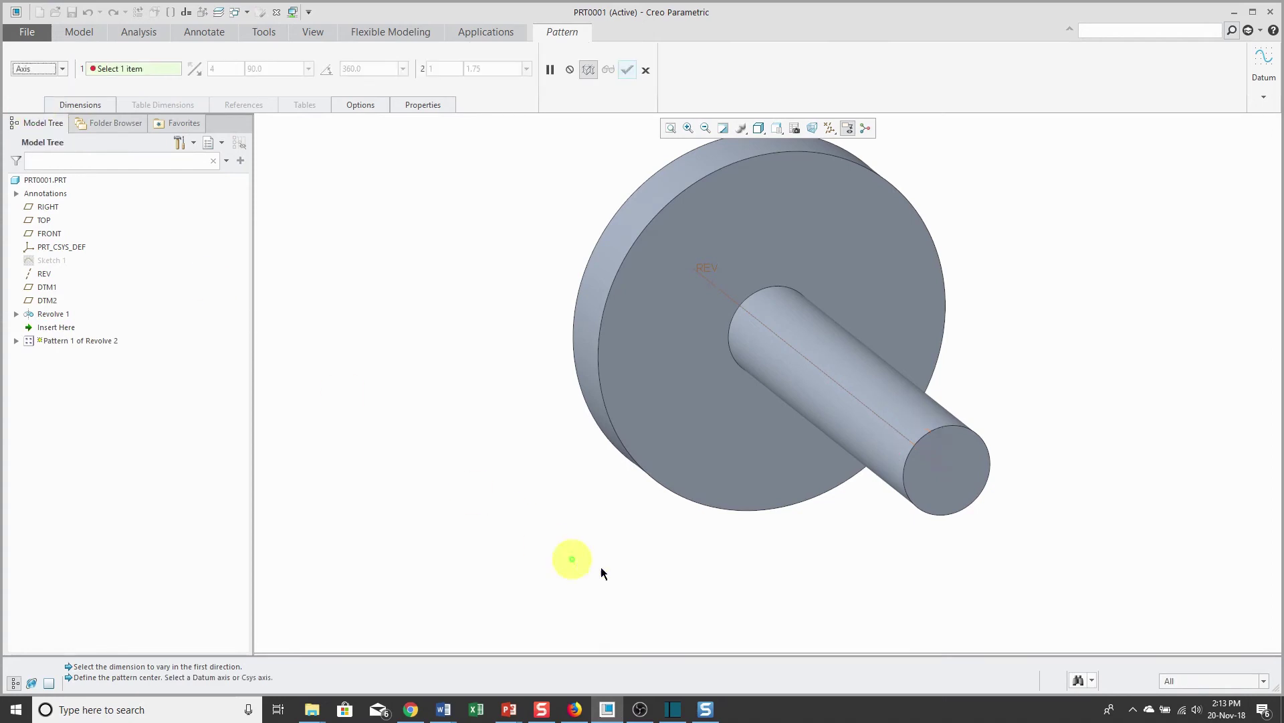
{"action": "left_click", "coordinate": [876, 411]}
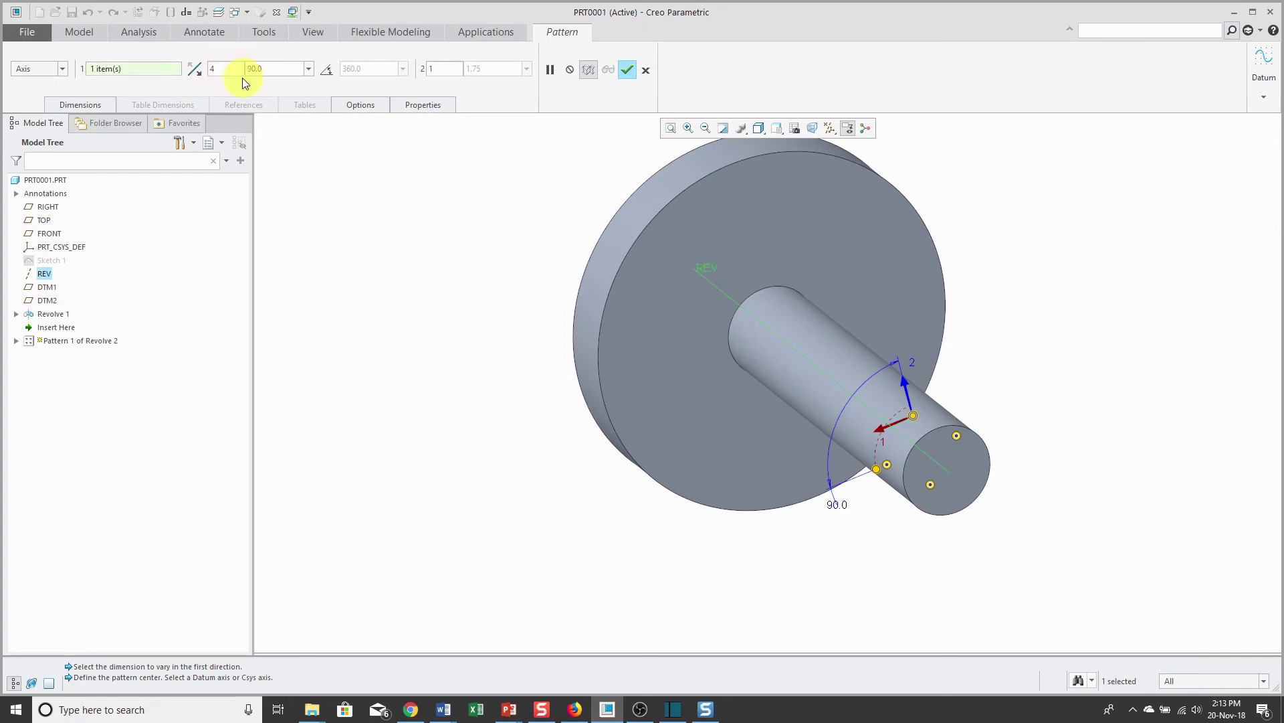
Set the pattern to 12 members spaced equally over 360 degrees and complete it.
{"action": "left_click", "coordinate": [327, 71]}
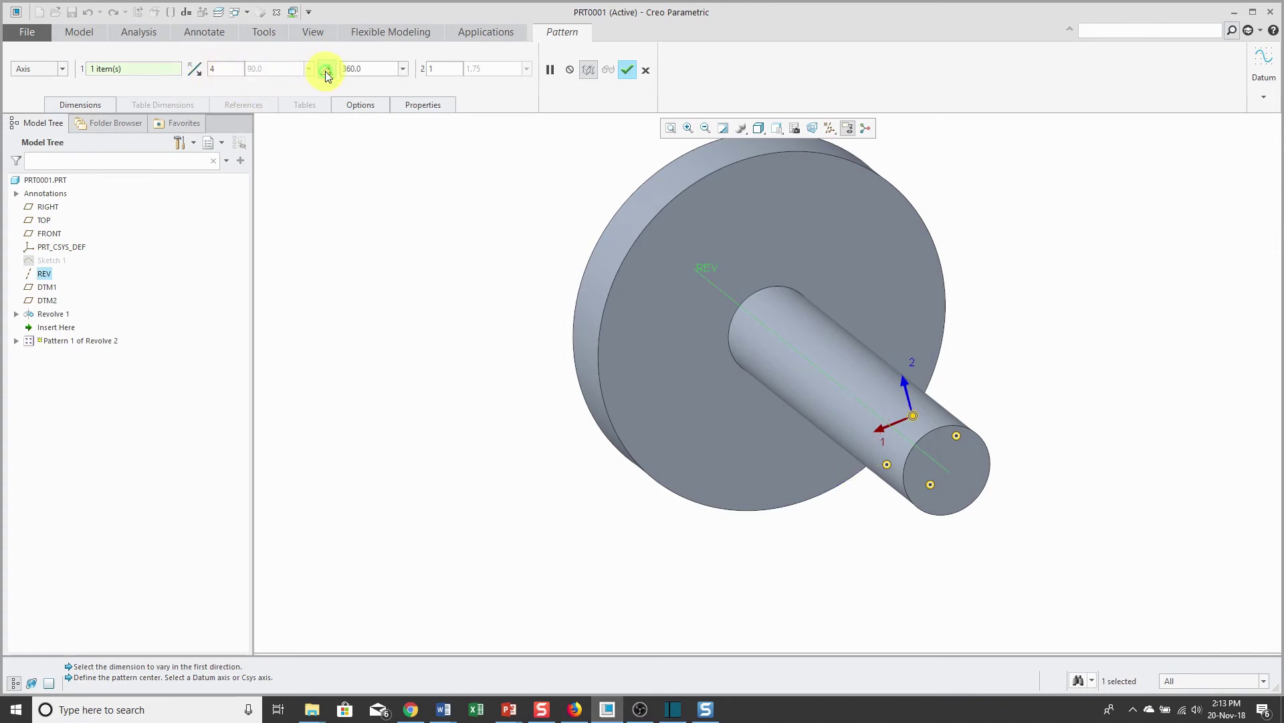
{"action": "double_click", "coordinate": [213, 68]}
{"action": "key", "text": "BackSpace"}
{"action": "type", "text": "4"}
{"action": "type", "text": "12"}
{"action": "key", "text": "Return"}
{"action": "left_click", "coordinate": [625, 69]}
{"action": "mouse_move", "coordinate": [1015, 435]}
{"action": "middle_mouse_down"}
{"action": "mouse_move", "coordinate": [1058, 438]}
{"action": "mouse_move", "coordinate": [1038, 435]}
{"action": "middle_mouse_up"}
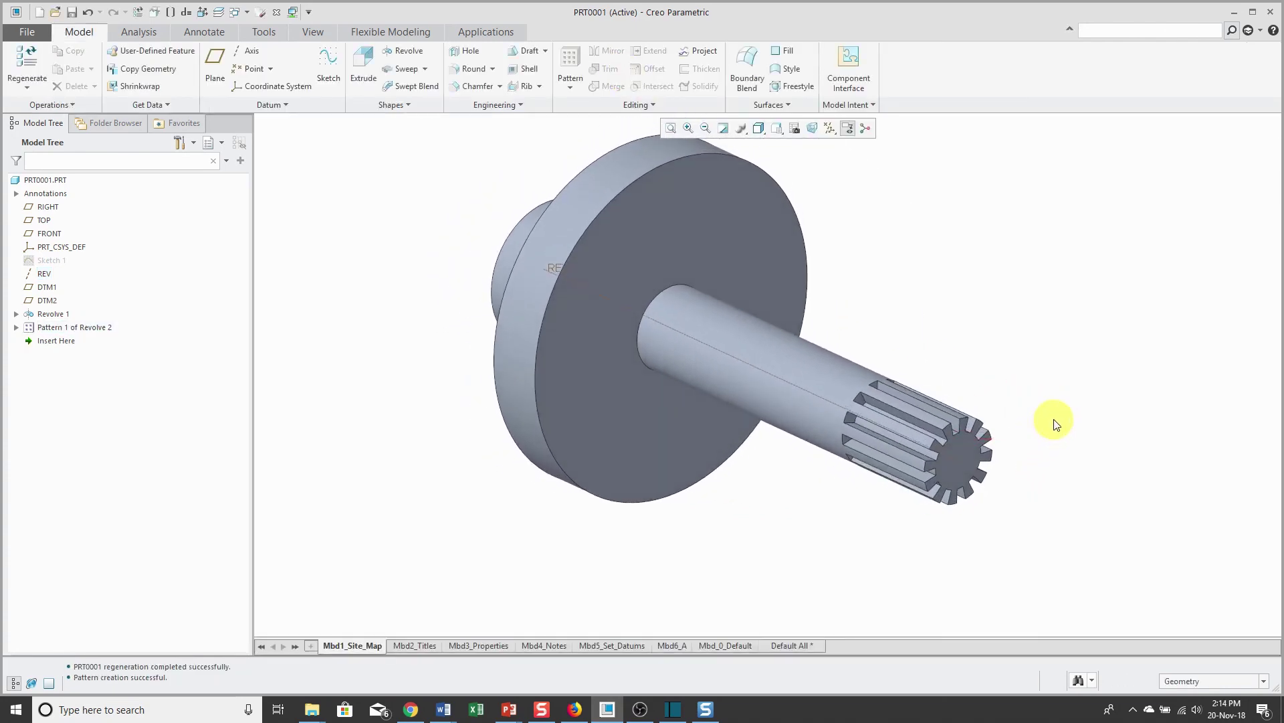